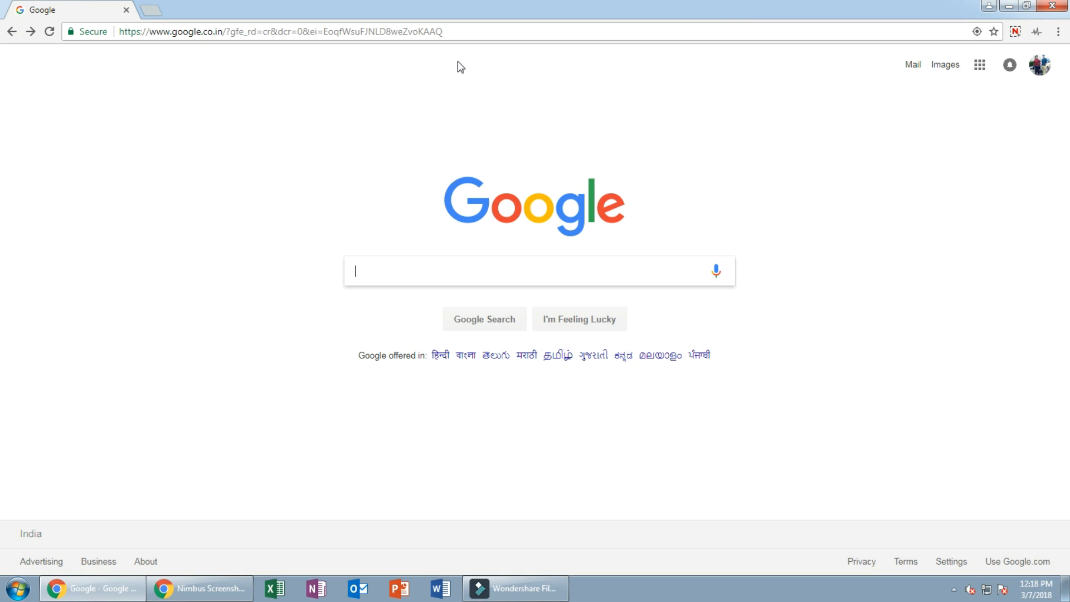
Step: Replace the Google page with jipmer.edu.in using the address bar autocompletion
{"action": "left_click", "coordinate": [389, 32]}
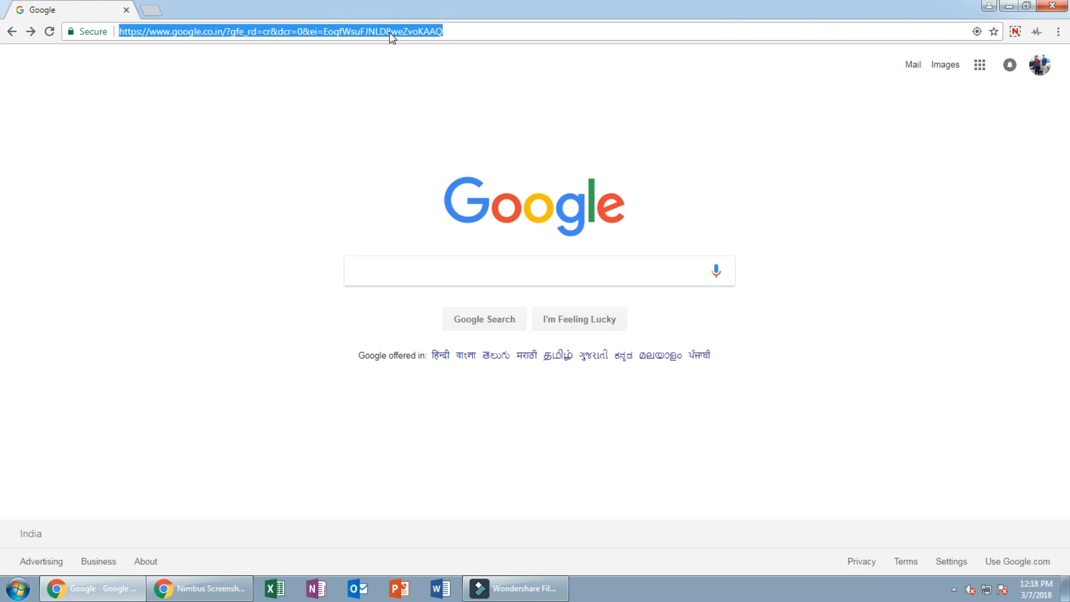
{"action": "key", "text": "BackSpace"}
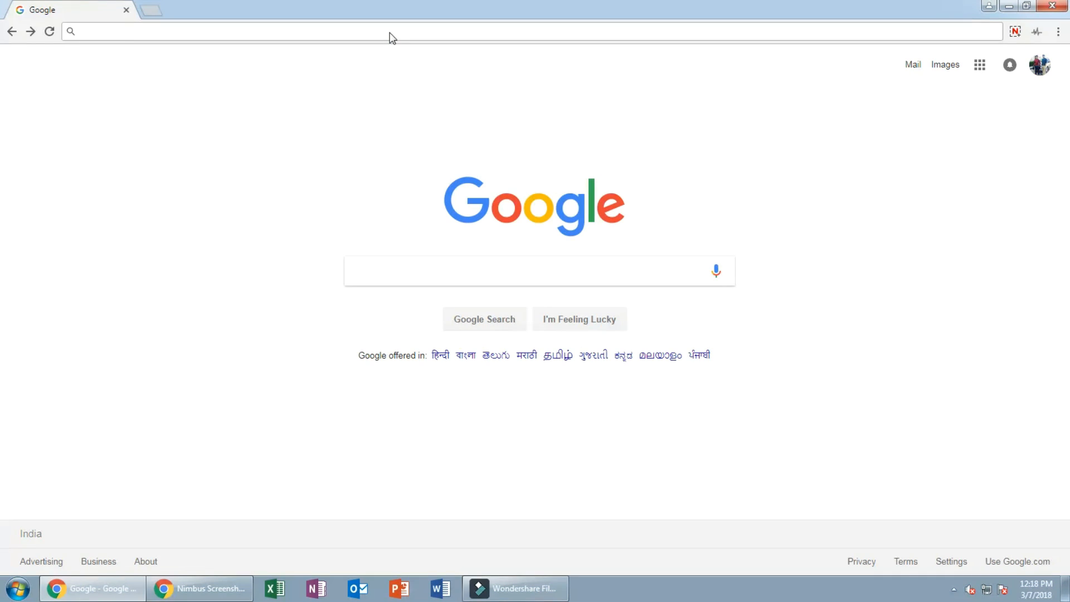
{"action": "type", "text": "jipmer.edu.in"}
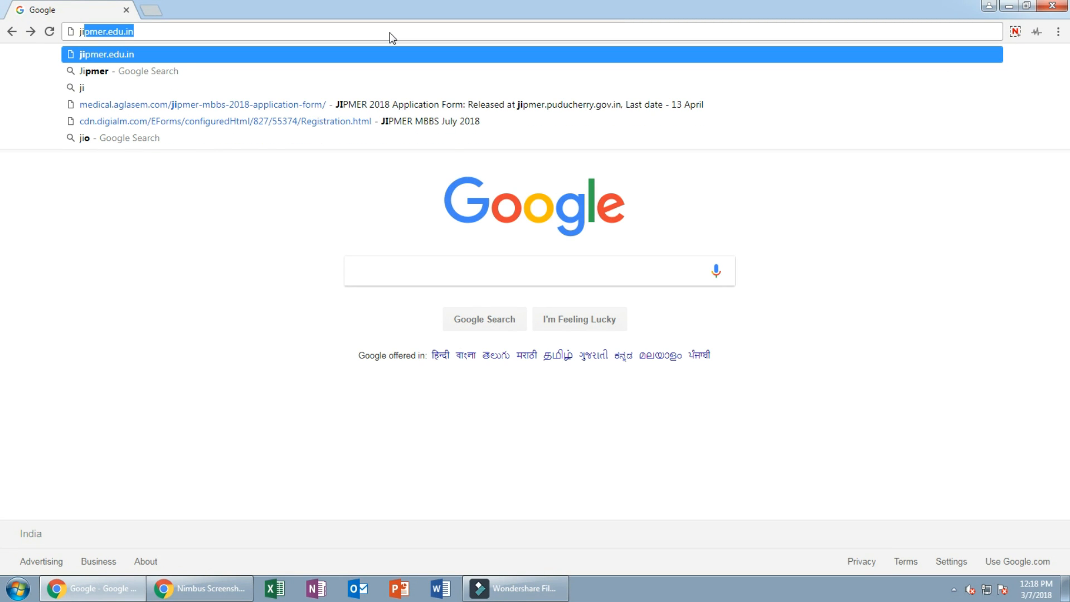
{"action": "key", "text": "Right"}
{"action": "key", "text": "Return"}
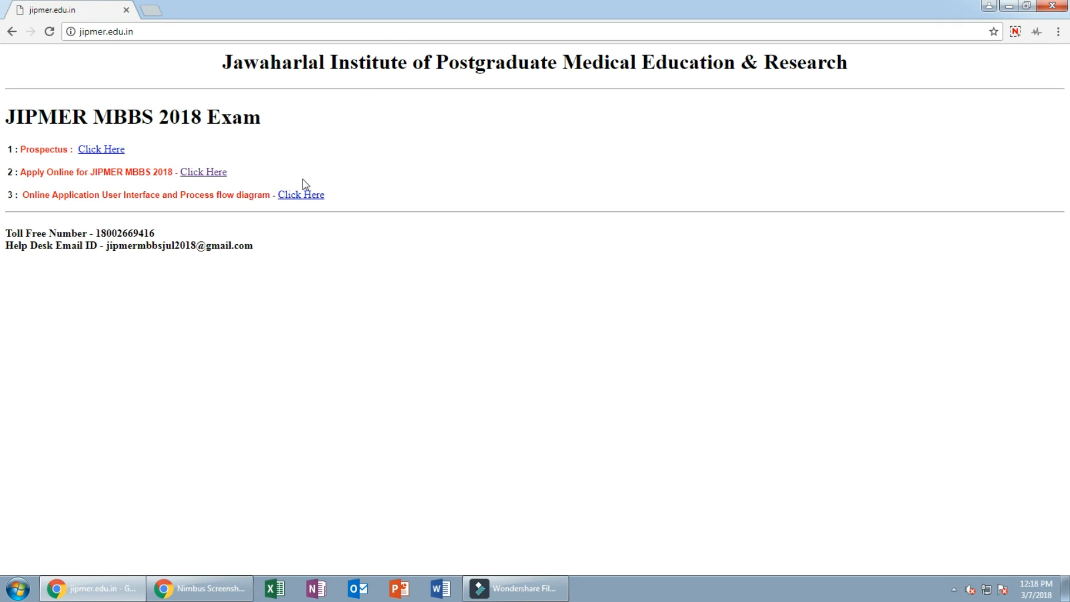
Step: Open the Apply Online link for JIPMER MBBS 2018 and close the instructions dialog
{"action": "left_click", "coordinate": [209, 174]}
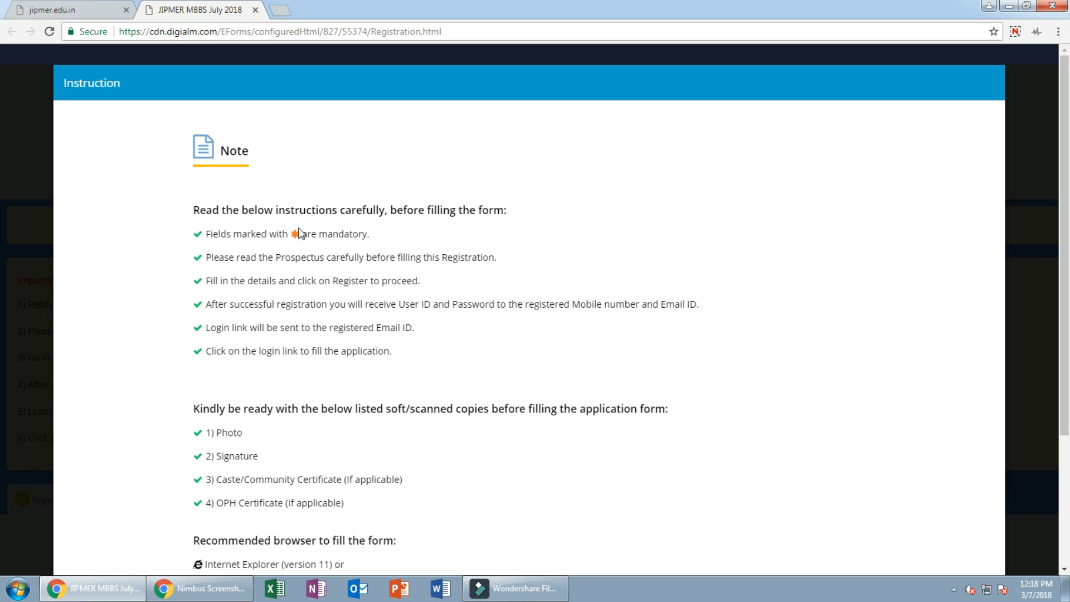
{"action": "scroll", "coordinate": [299, 234], "scroll_direction": "down", "scroll_amount": 3}
{"action": "scroll", "coordinate": [301, 233], "scroll_direction": "down", "scroll_amount": 1}
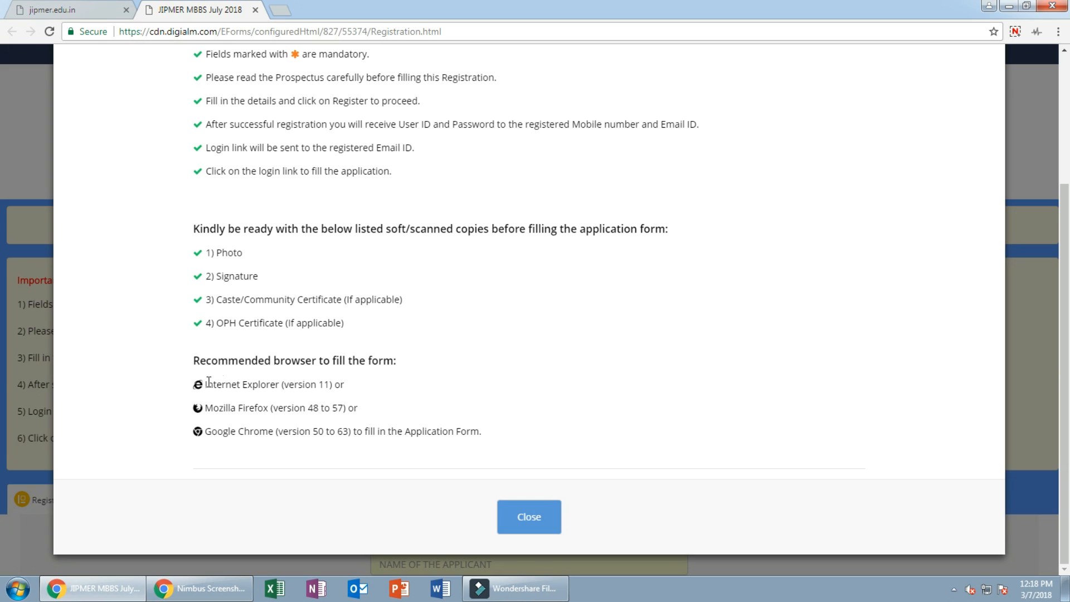
{"action": "left_click", "coordinate": [535, 522]}
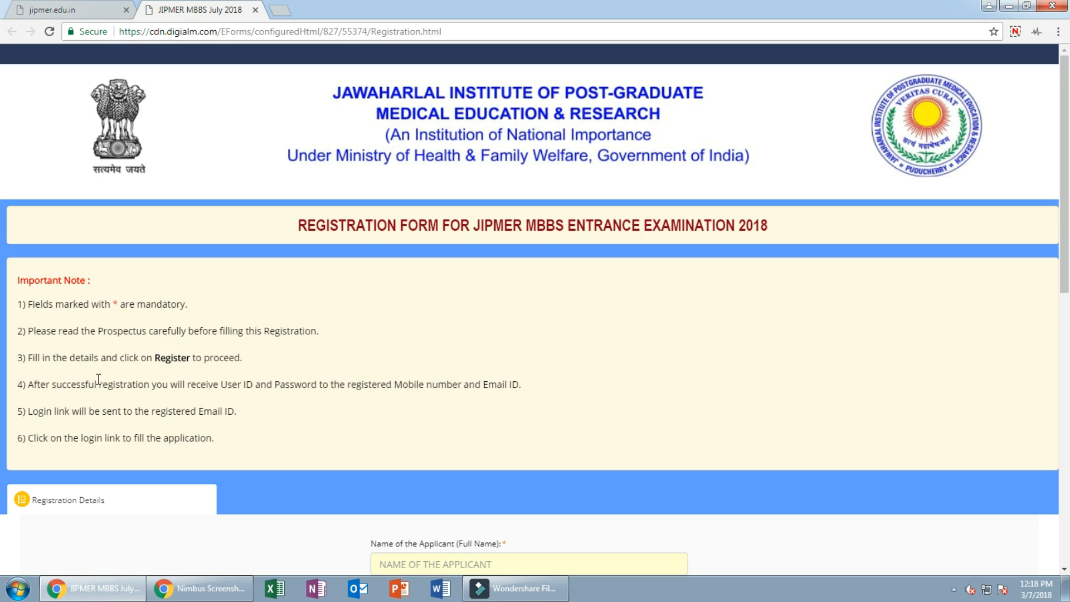
Step: Enter the applicant's full name in Name of the Applicant
{"action": "scroll", "coordinate": [112, 368], "scroll_direction": "down", "scroll_amount": 3}
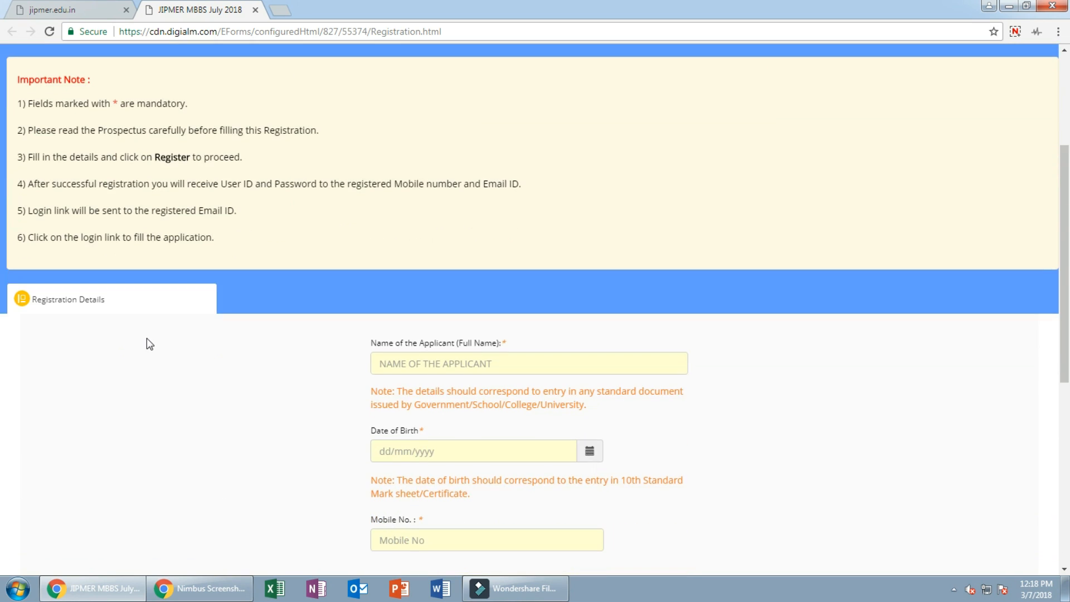
{"action": "scroll", "coordinate": [146, 338], "scroll_direction": "down", "scroll_amount": 3}
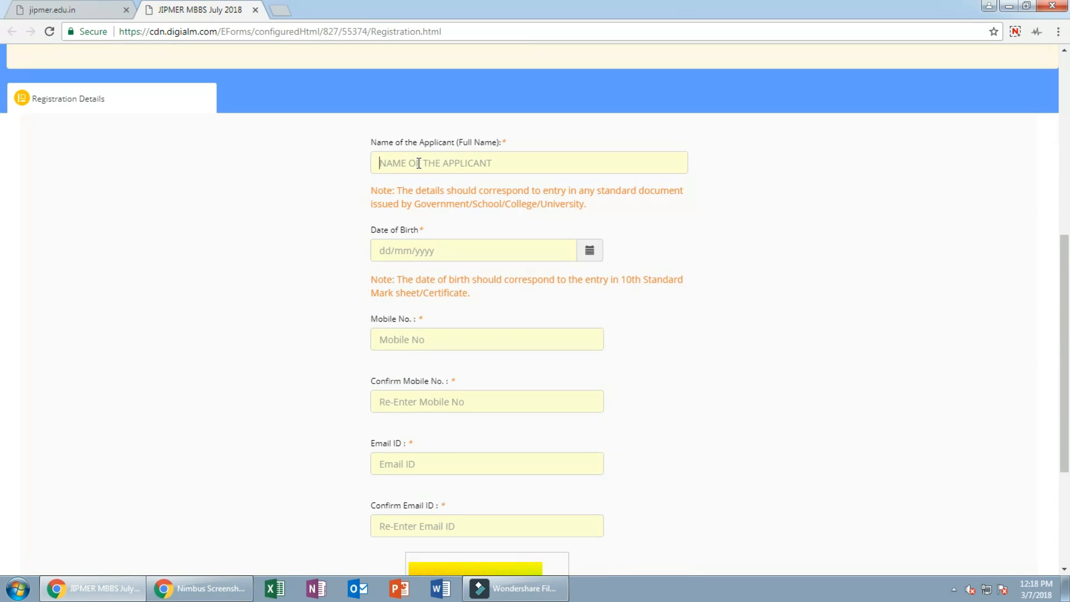
{"action": "left_click", "coordinate": [419, 163]}
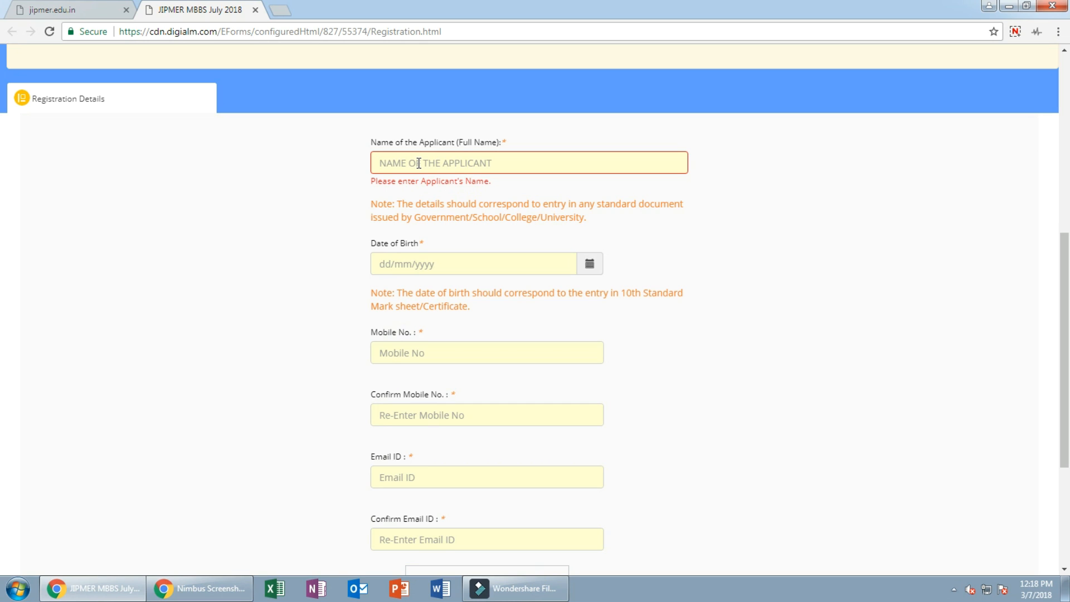
Step: Set the date of birth to 01/01/2002 from the calendar
{"action": "left_click", "coordinate": [589, 270]}
{"action": "left_click", "coordinate": [589, 253]}
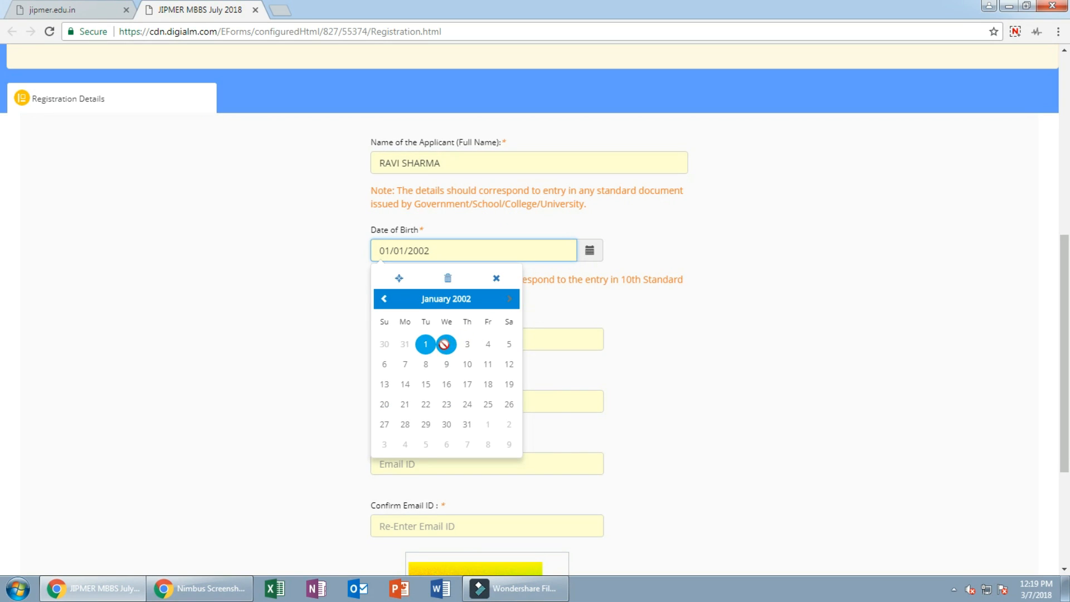
{"action": "left_click", "coordinate": [425, 344]}
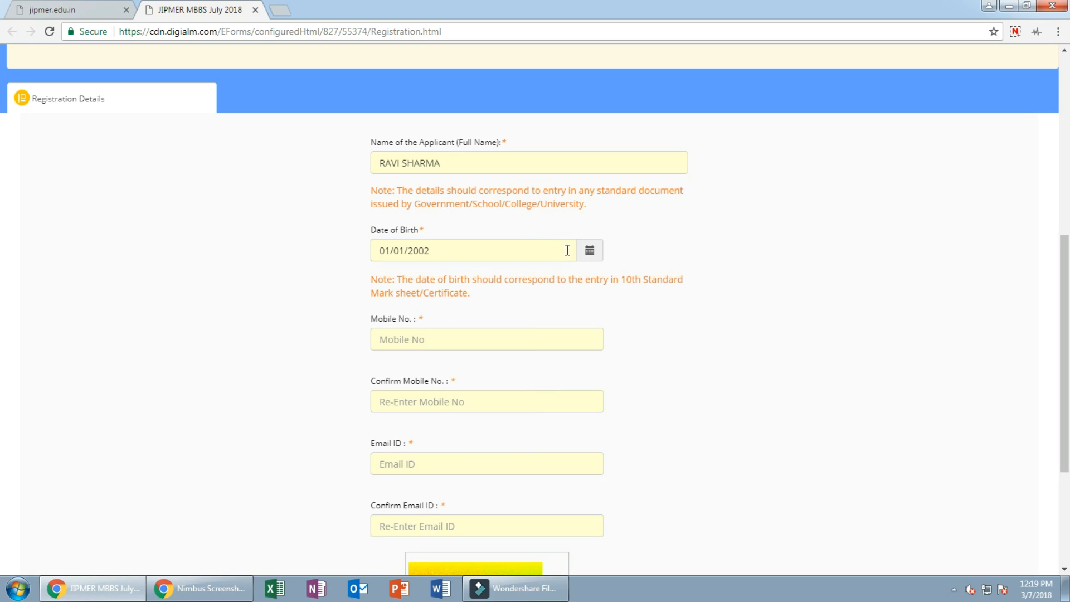
{"action": "left_click", "coordinate": [469, 336]}
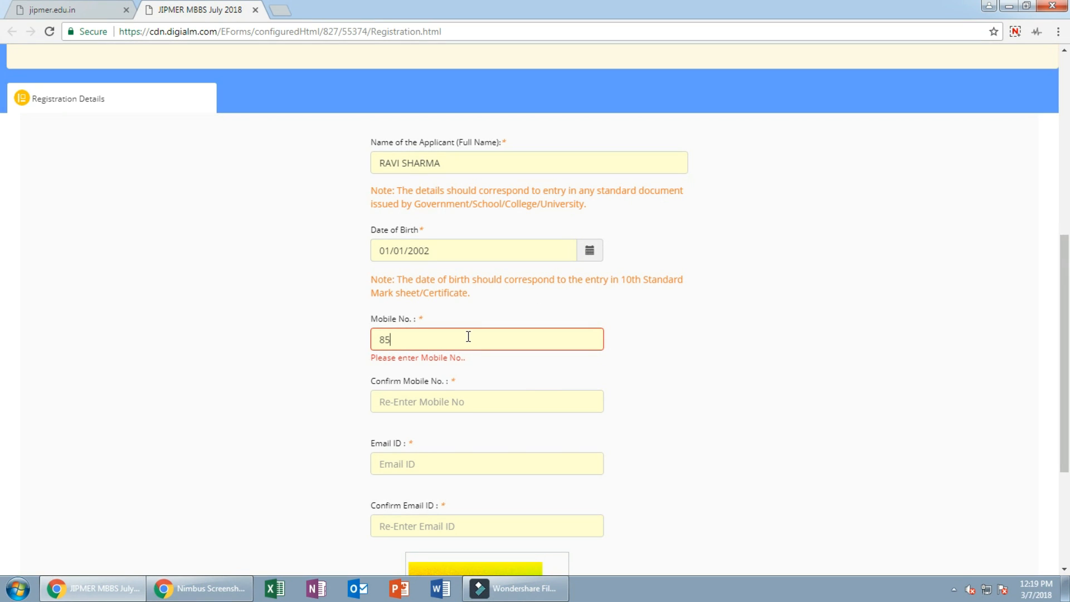
Step: Enter the applicant's mobile number in Mobile No. and Confirm Mobile No
{"action": "left_click", "coordinate": [456, 397]}
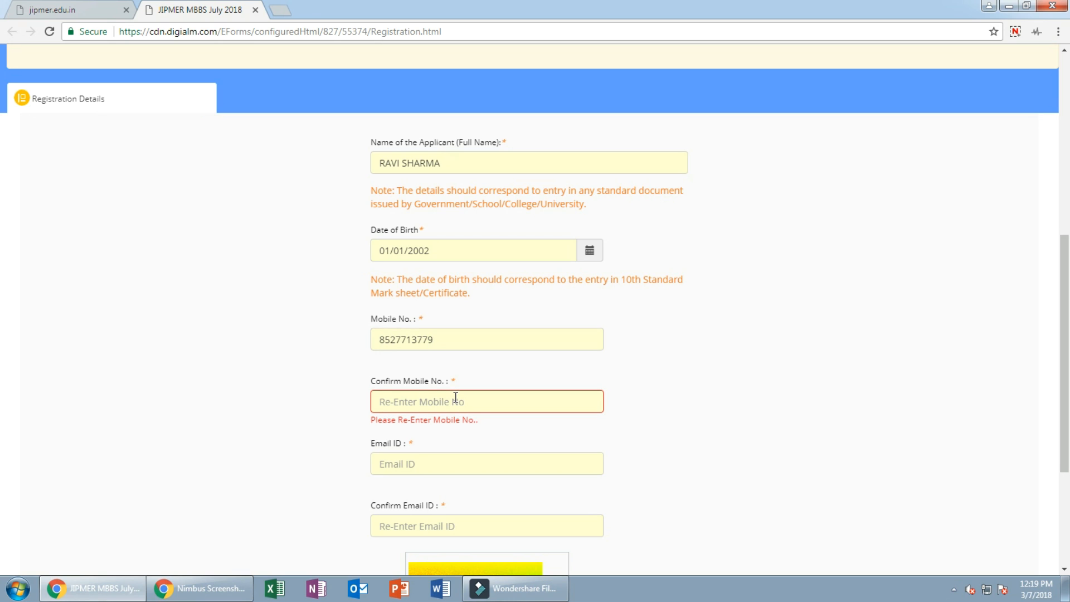
Step: Enter the applicant's e-mail address in Email ID and Confirm Email ID
{"action": "left_click", "coordinate": [430, 464]}
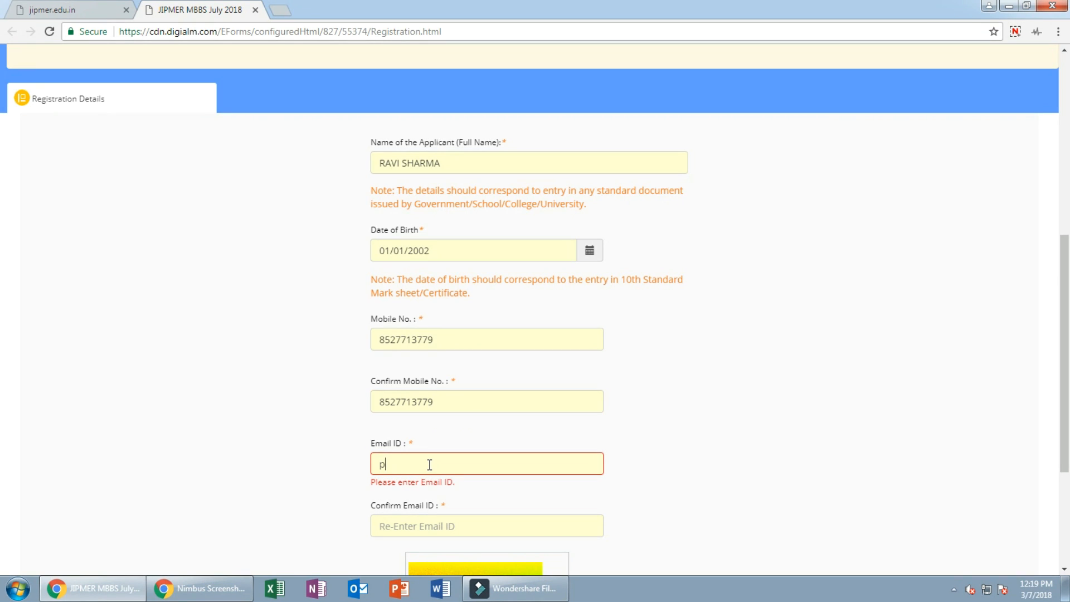
{"action": "left_click", "coordinate": [444, 528]}
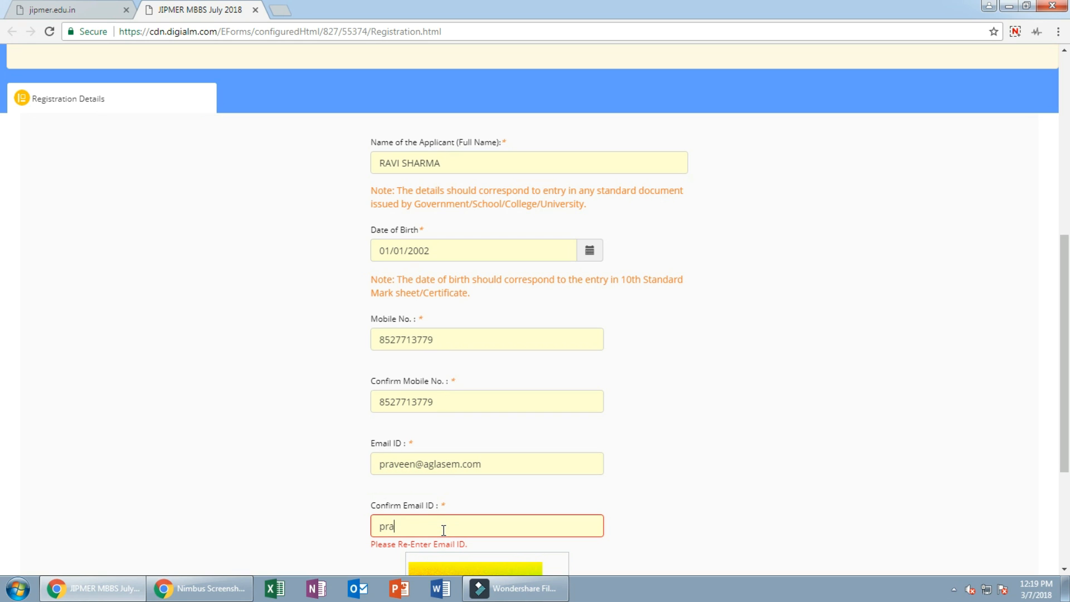
Step: Type the captcha characters and submit the form with Register
{"action": "scroll", "coordinate": [500, 470], "scroll_direction": "down", "scroll_amount": 4}
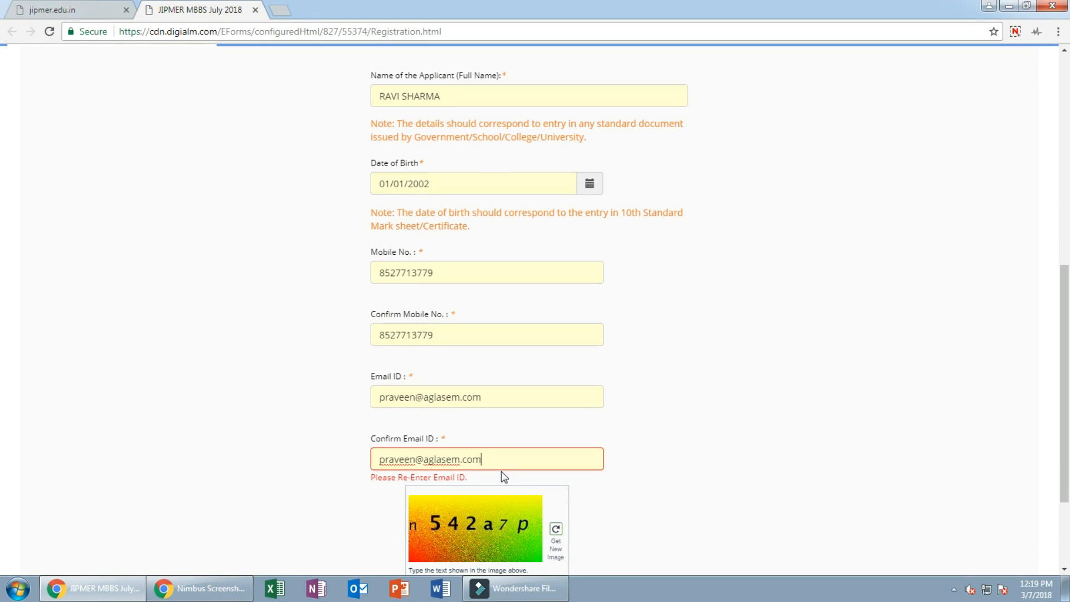
{"action": "left_click", "coordinate": [460, 478]}
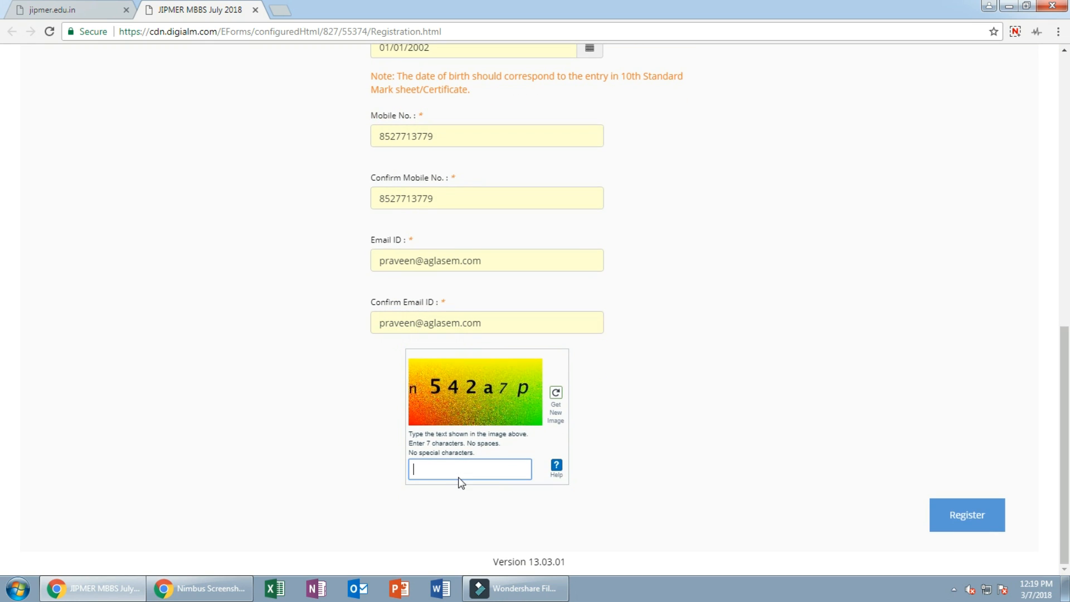
{"action": "type", "text": "n542a7p"}
{"action": "left_click", "coordinate": [967, 519]}
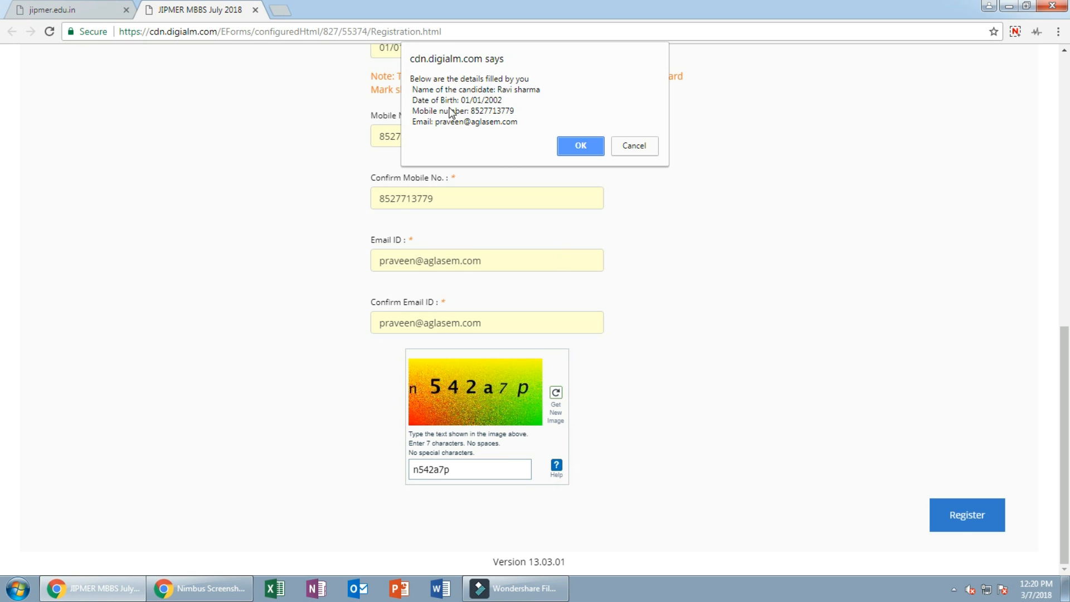
Step: Confirm the registration details, close the user ID note, and go to the Application Form
{"action": "left_click", "coordinate": [585, 149]}
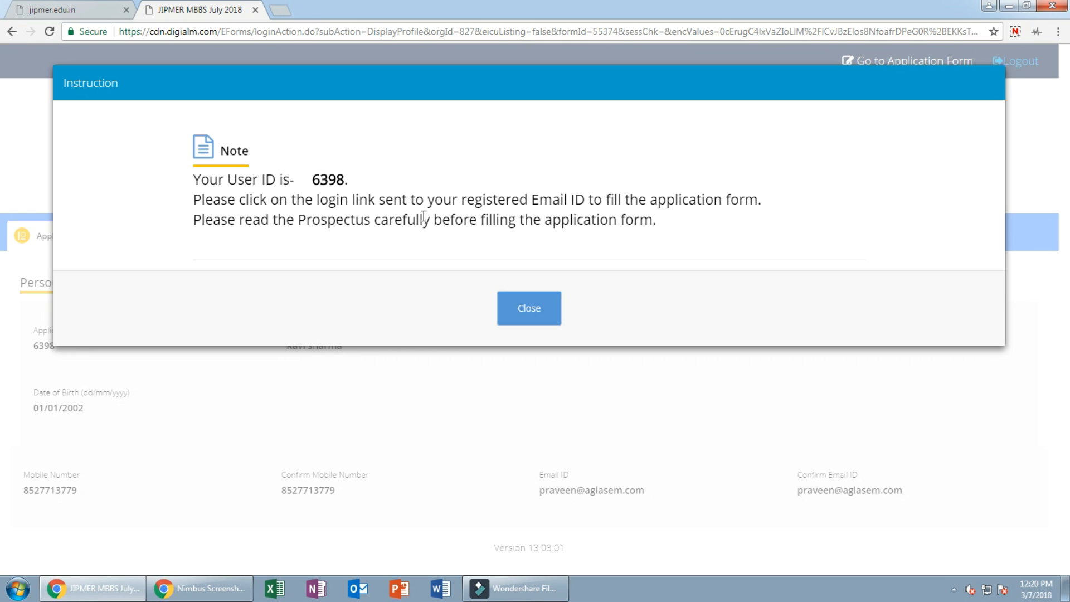
{"action": "left_click", "coordinate": [524, 317]}
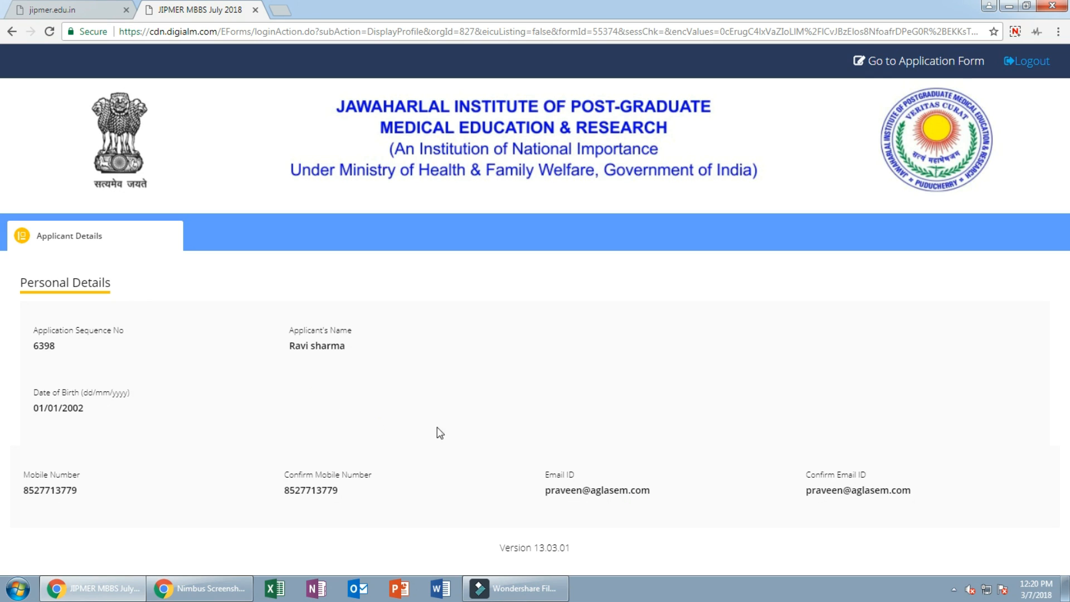
{"action": "left_click", "coordinate": [940, 64]}
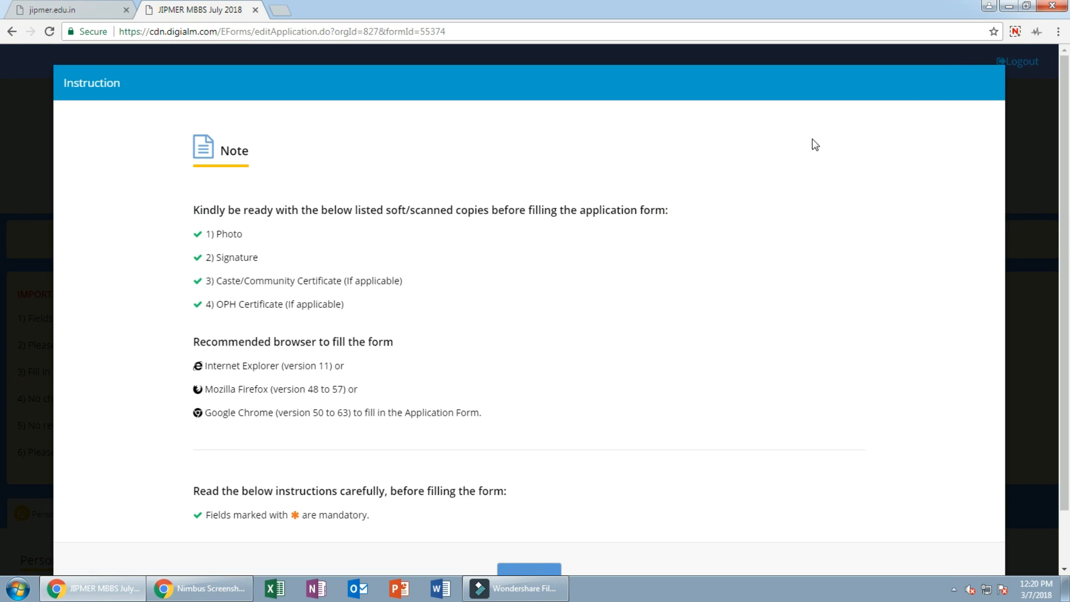
Step: Close the application form's instruction note on required documents
{"action": "scroll", "coordinate": [395, 284], "scroll_direction": "down", "scroll_amount": 1}
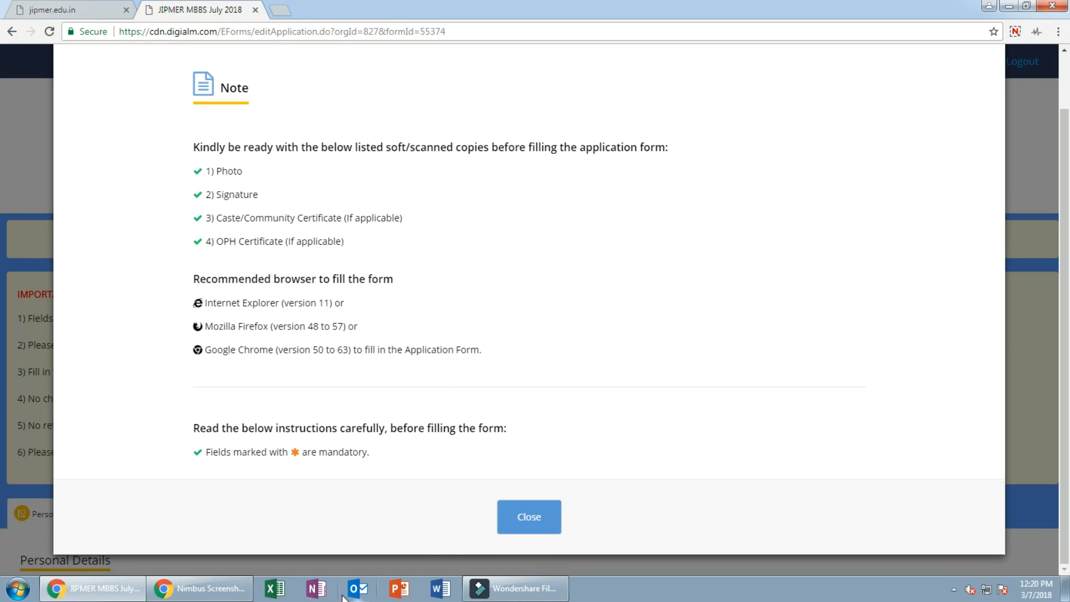
{"action": "left_click", "coordinate": [516, 532]}
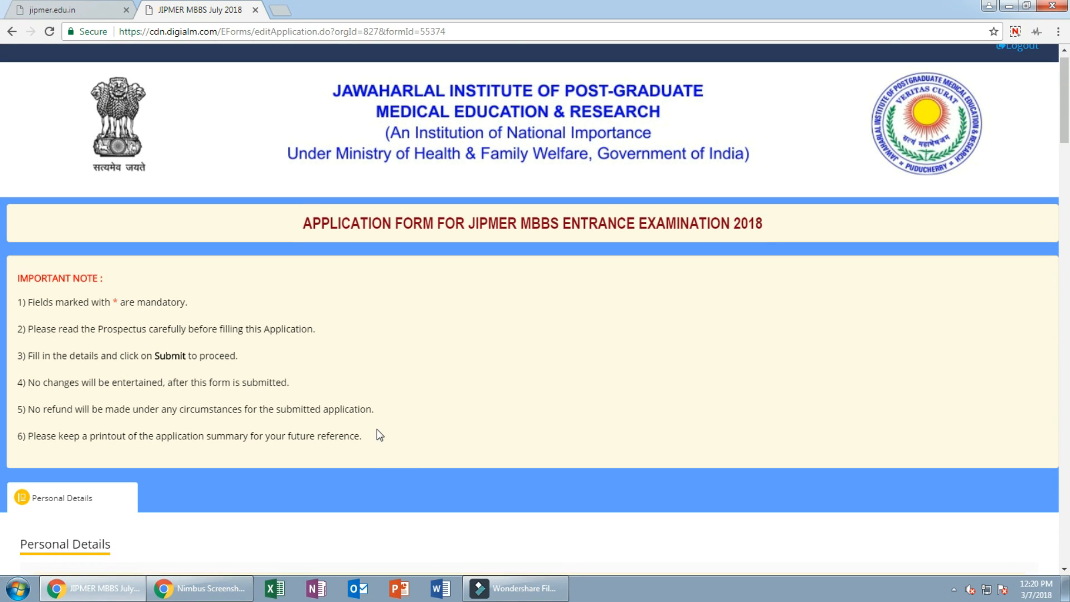
Step: Enter the father's and mother's names in the Personal Details section
{"action": "scroll", "coordinate": [377, 429], "scroll_direction": "down", "scroll_amount": 5}
{"action": "scroll", "coordinate": [378, 429], "scroll_direction": "down", "scroll_amount": 1}
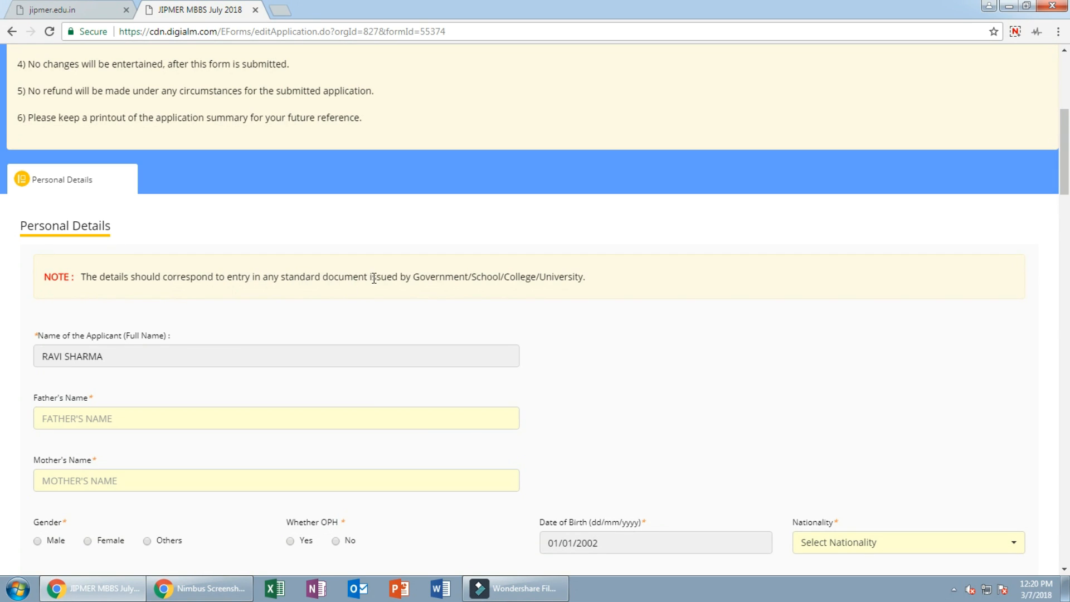
{"action": "scroll", "coordinate": [167, 357], "scroll_direction": "down", "scroll_amount": 2}
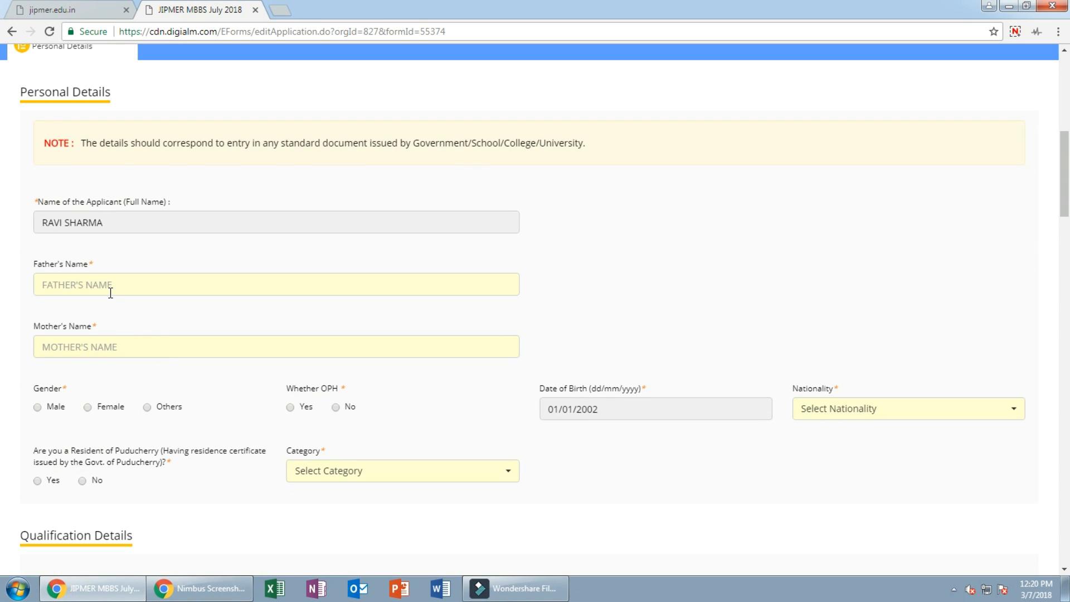
{"action": "key", "text": "Caps_Lock"}
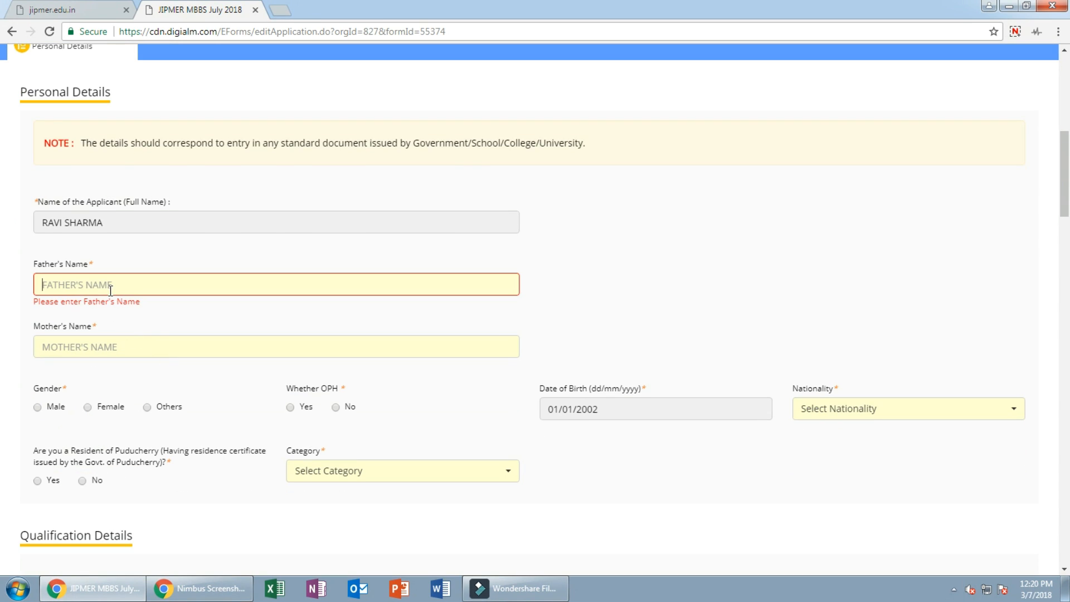
{"action": "left_click", "coordinate": [85, 353]}
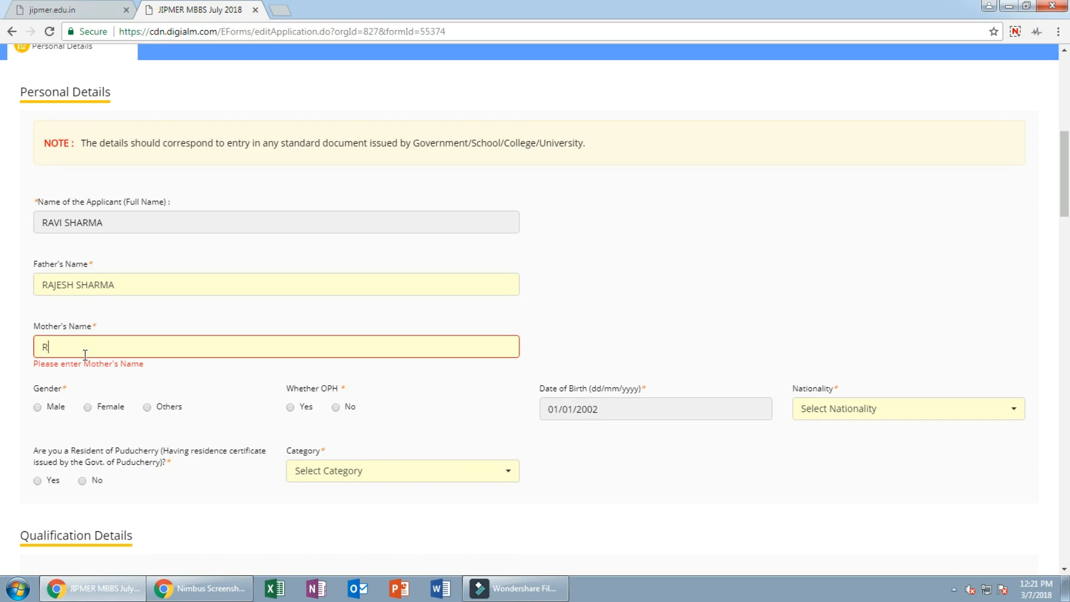
Step: Set gender Male, OPH No, Resident Indian National, and Puducherry resident No
{"action": "left_click", "coordinate": [37, 408]}
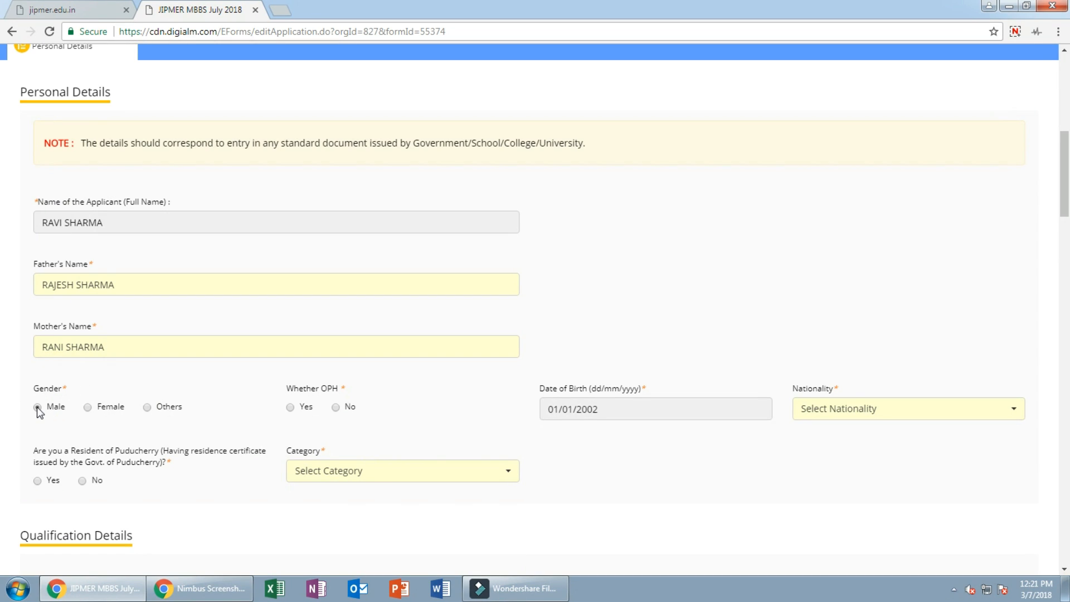
{"action": "left_click", "coordinate": [335, 408]}
{"action": "left_click", "coordinate": [839, 411]}
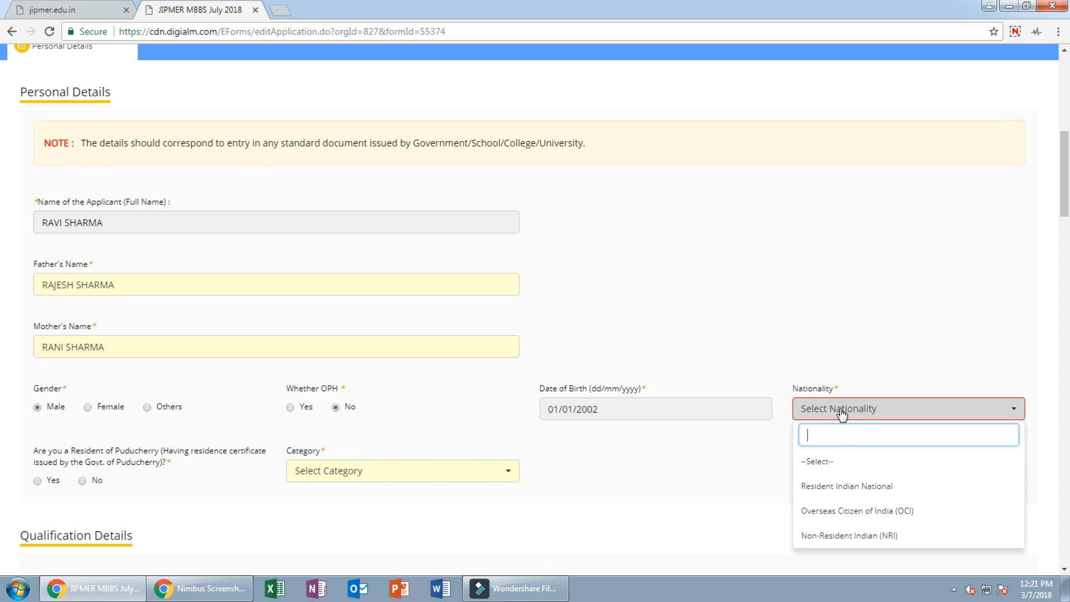
{"action": "left_click", "coordinate": [858, 487]}
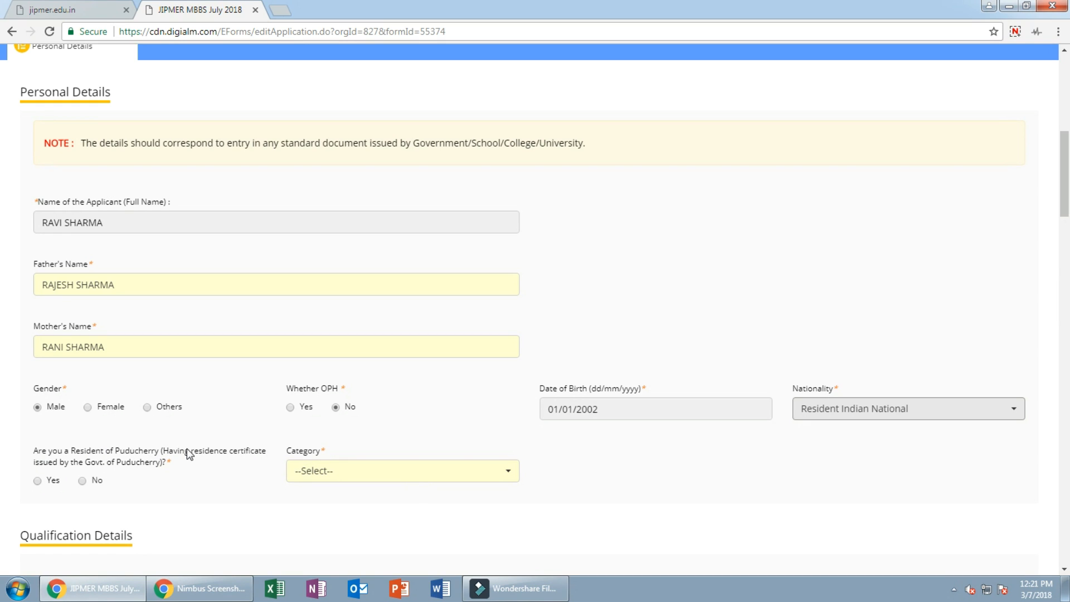
{"action": "left_click", "coordinate": [82, 481]}
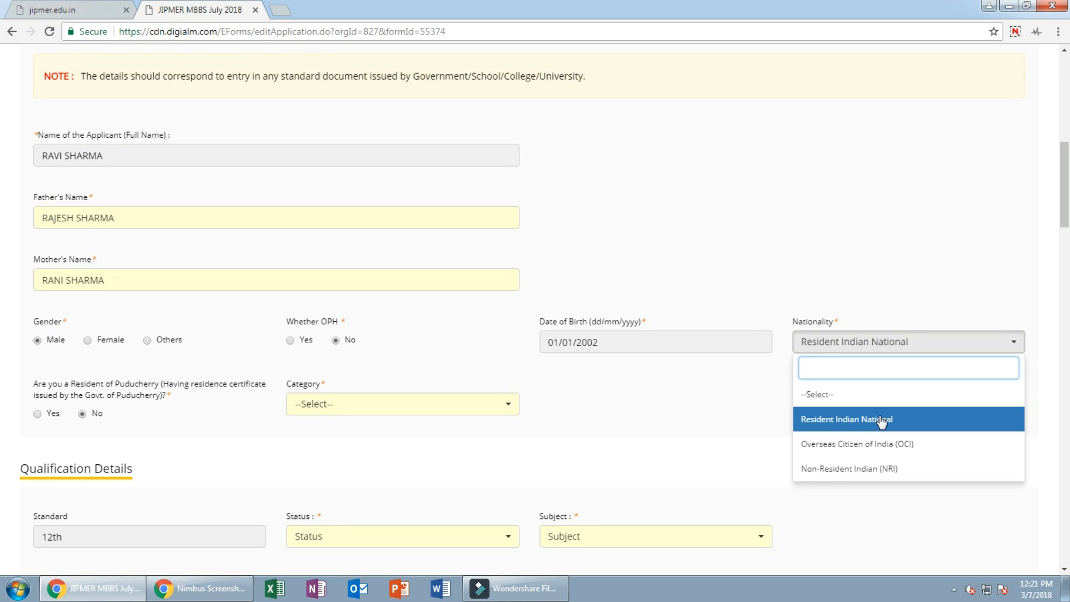
{"action": "left_click", "coordinate": [880, 418]}
{"action": "left_click", "coordinate": [353, 412]}
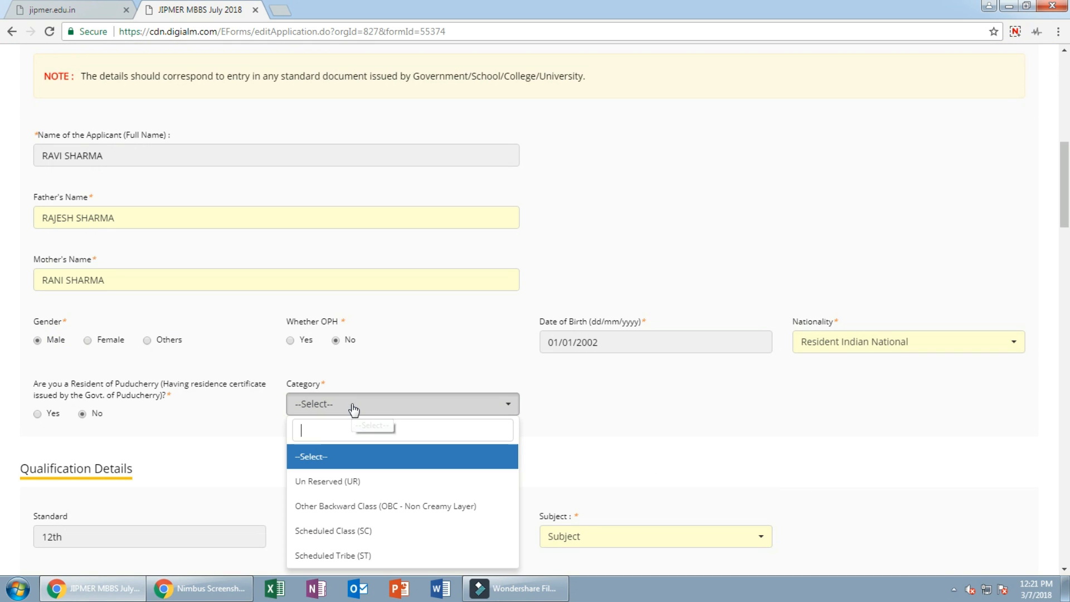
Step: Set category Un Reserved (UR), 12th status Appearing, and subjects Physics, Chemistry, Biology
{"action": "left_click", "coordinate": [354, 483]}
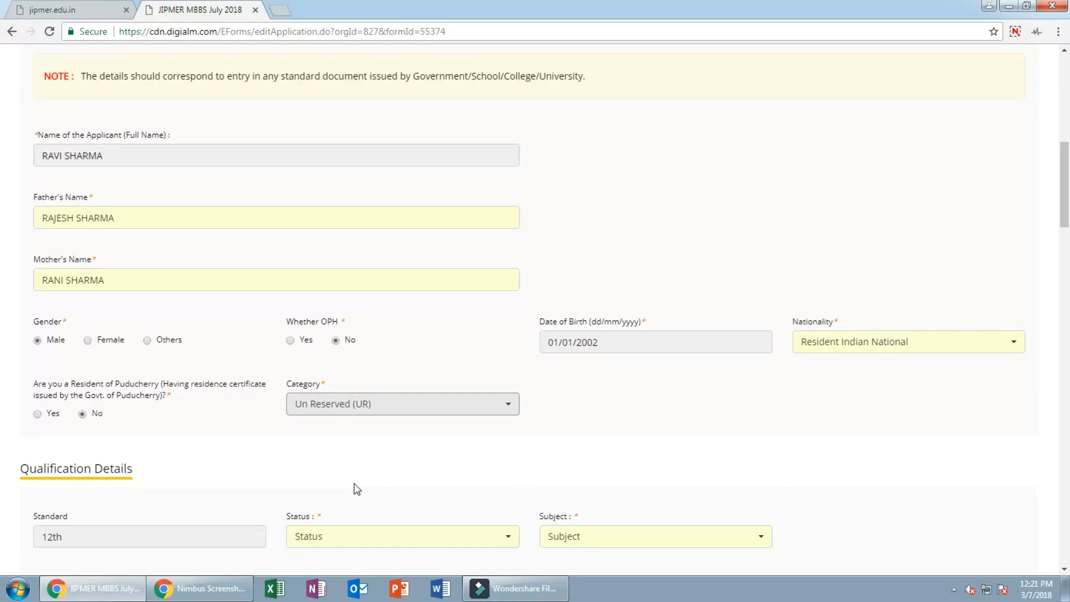
{"action": "scroll", "coordinate": [183, 468], "scroll_direction": "down", "scroll_amount": 2}
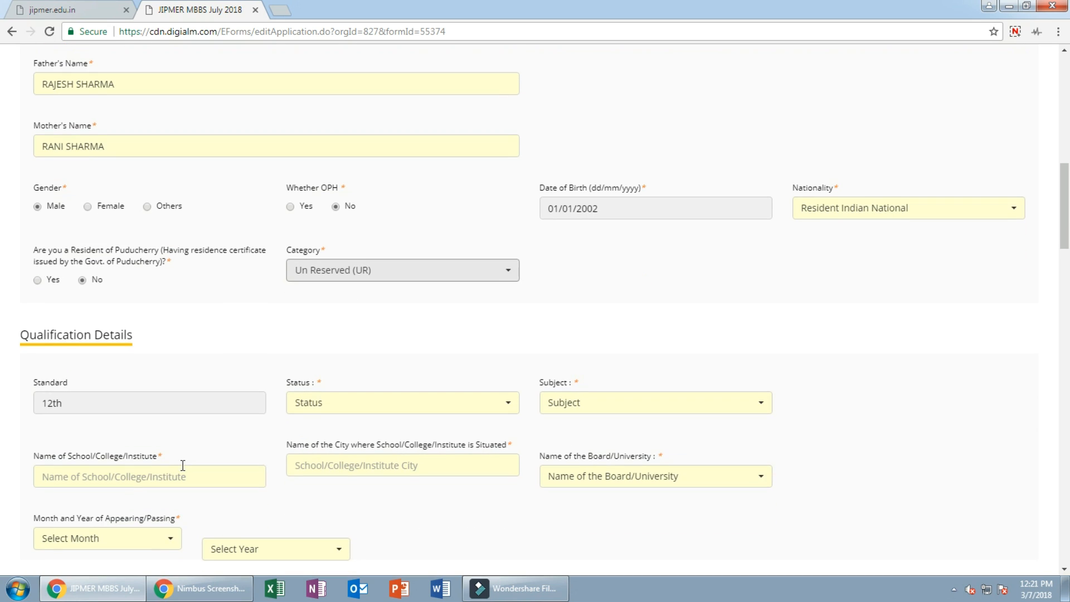
{"action": "left_click", "coordinate": [385, 406]}
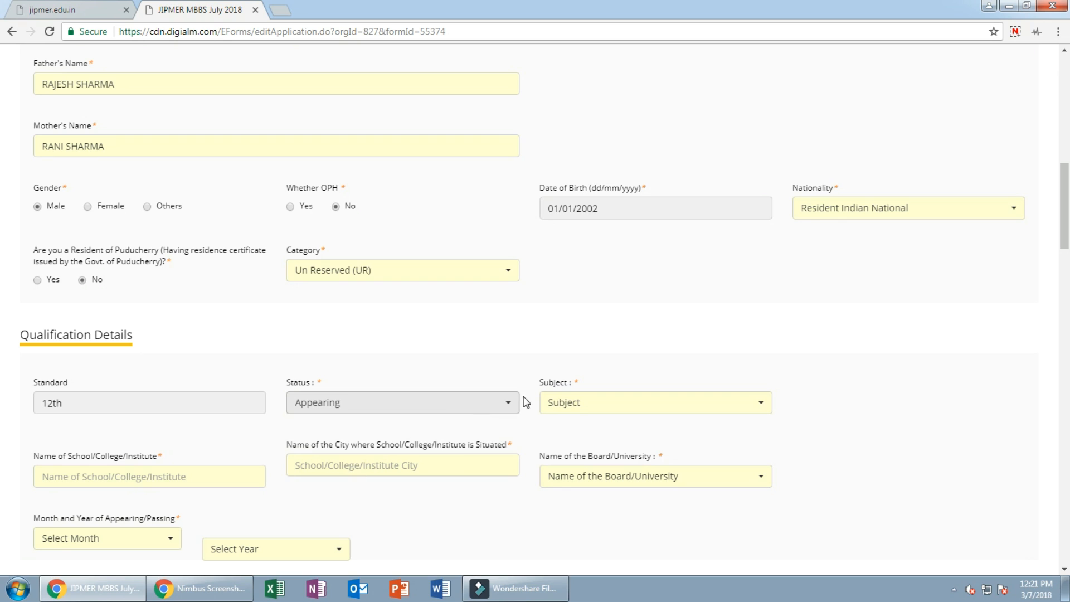
{"action": "left_click", "coordinate": [577, 405]}
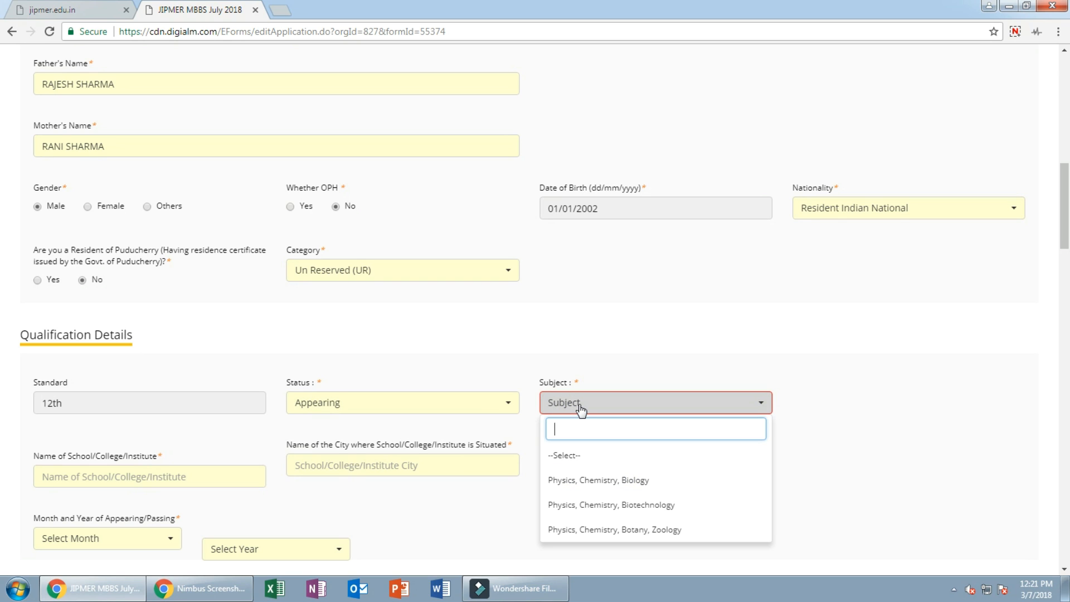
{"action": "left_click", "coordinate": [619, 483]}
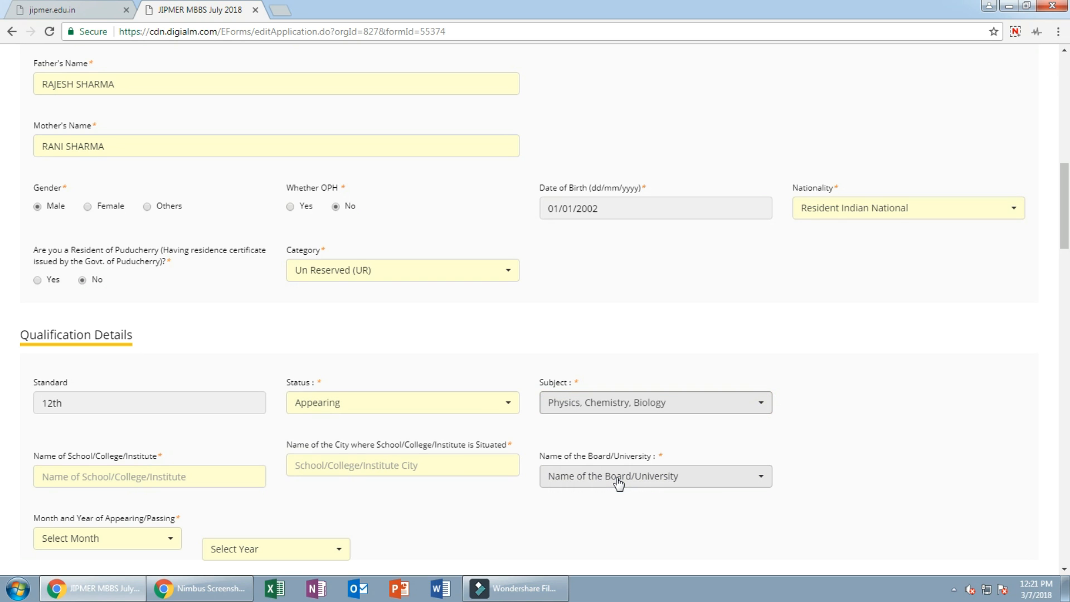
Step: Enter school VBS School, city New Delhi, and board Central Board of Secondary Education
{"action": "left_click", "coordinate": [162, 475]}
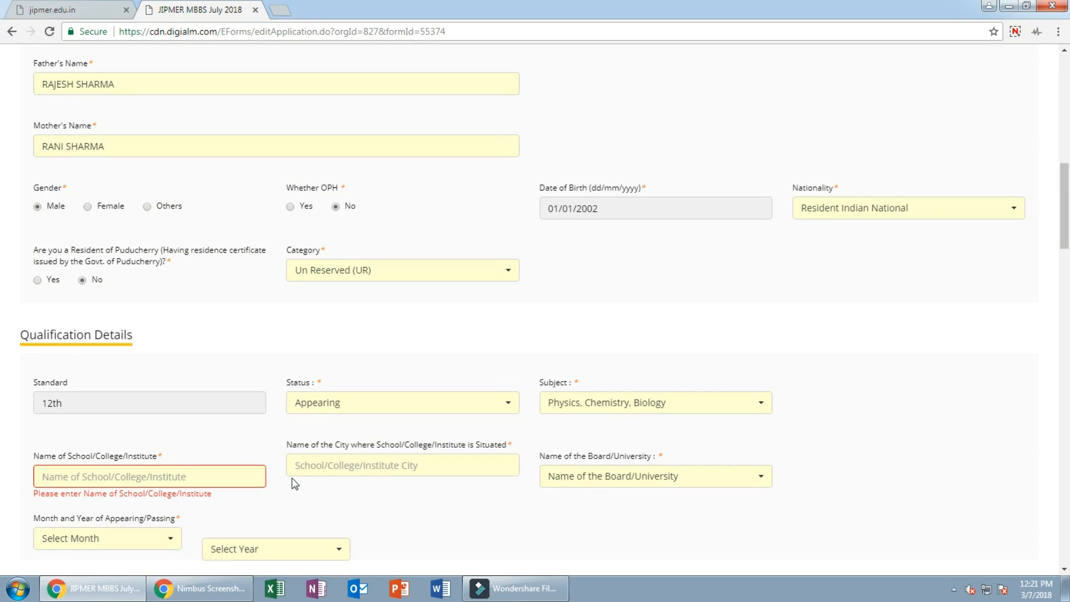
{"action": "type", "text": "VBS "}
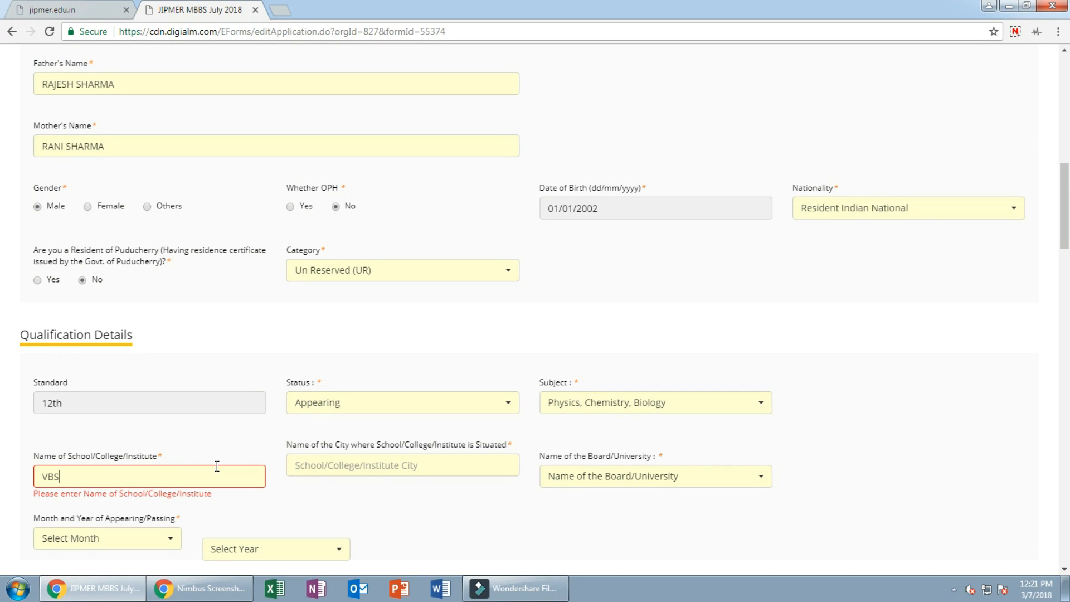
{"action": "type", "text": "School"}
{"action": "left_click", "coordinate": [327, 470]}
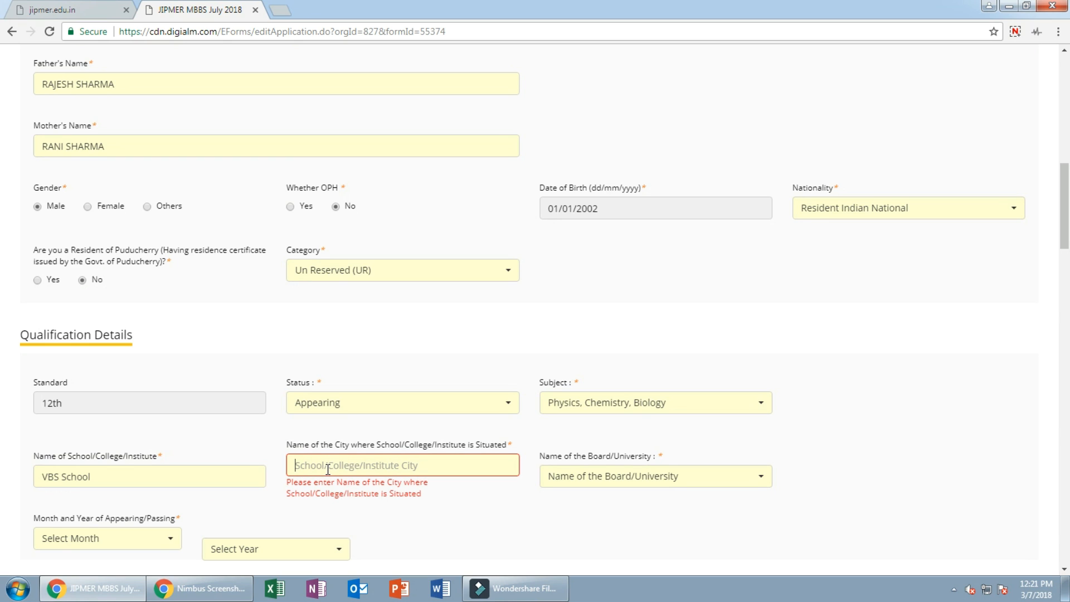
{"action": "type", "text": "New Delhi"}
{"action": "left_click", "coordinate": [615, 479]}
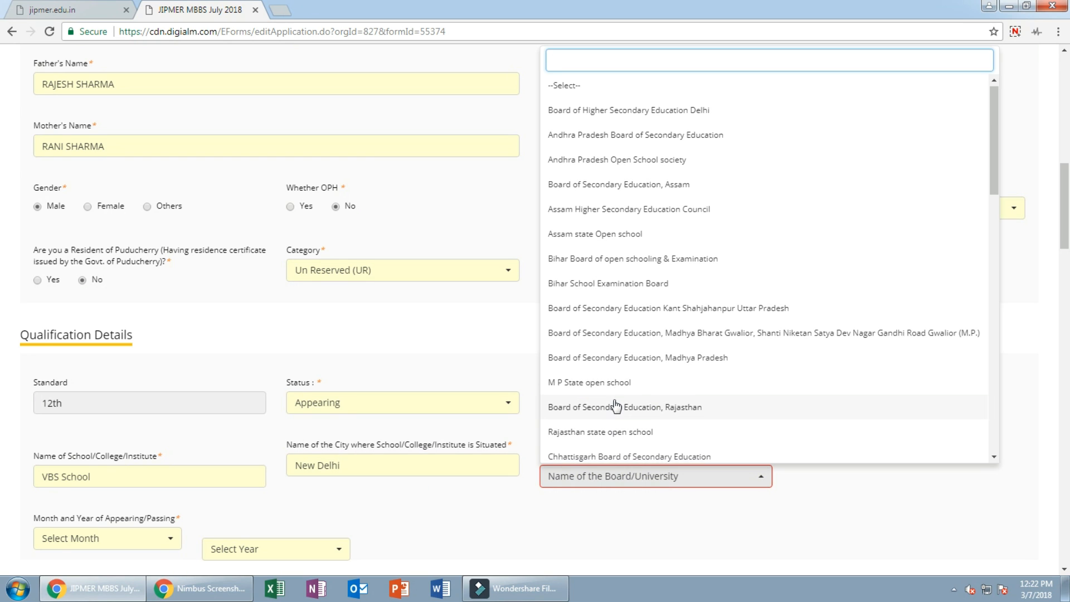
{"action": "scroll", "coordinate": [616, 405], "scroll_direction": "down", "scroll_amount": 3}
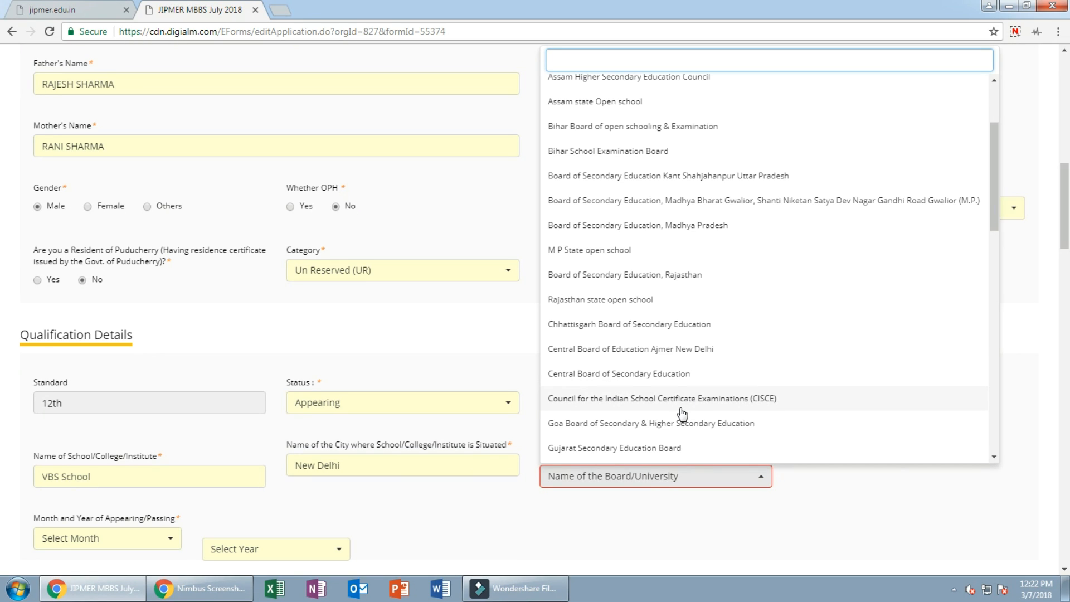
{"action": "left_click", "coordinate": [635, 381]}
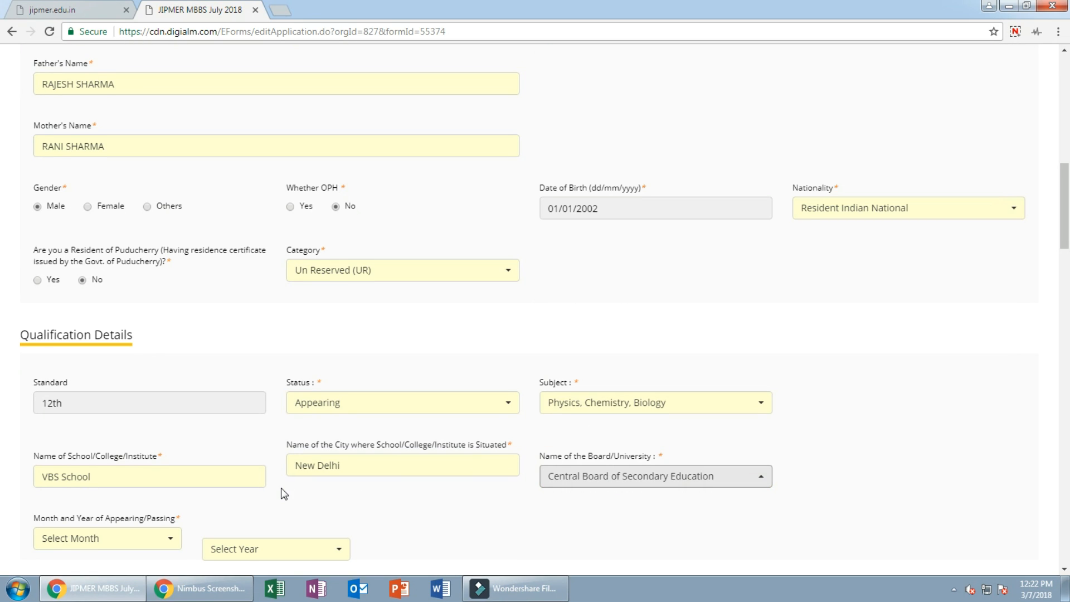
Step: Set the appearing month and year to April 2018
{"action": "scroll", "coordinate": [212, 475], "scroll_direction": "down", "scroll_amount": 2}
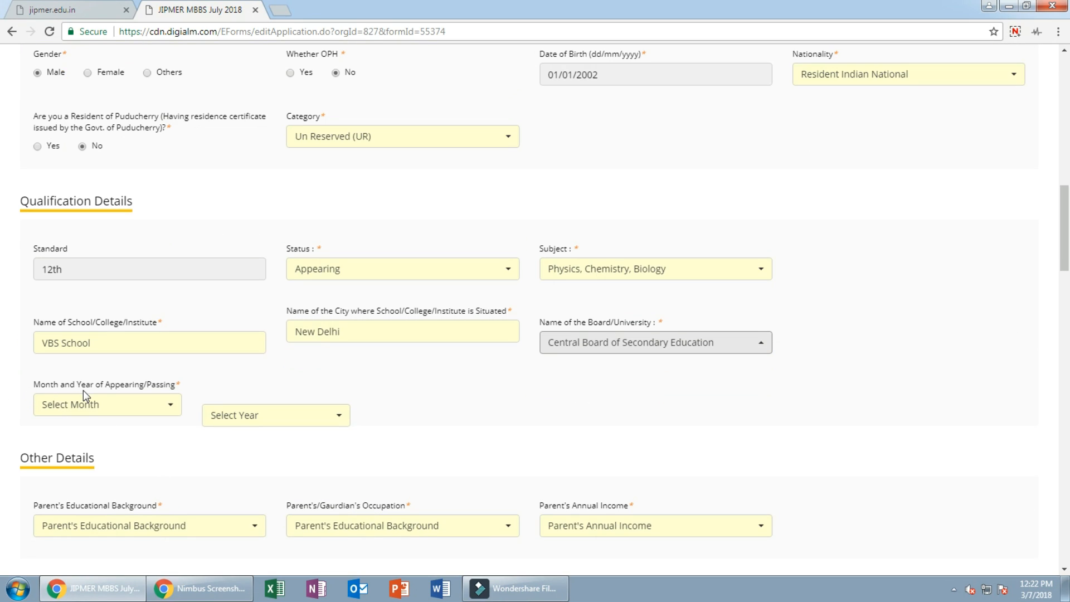
{"action": "left_click", "coordinate": [116, 412]}
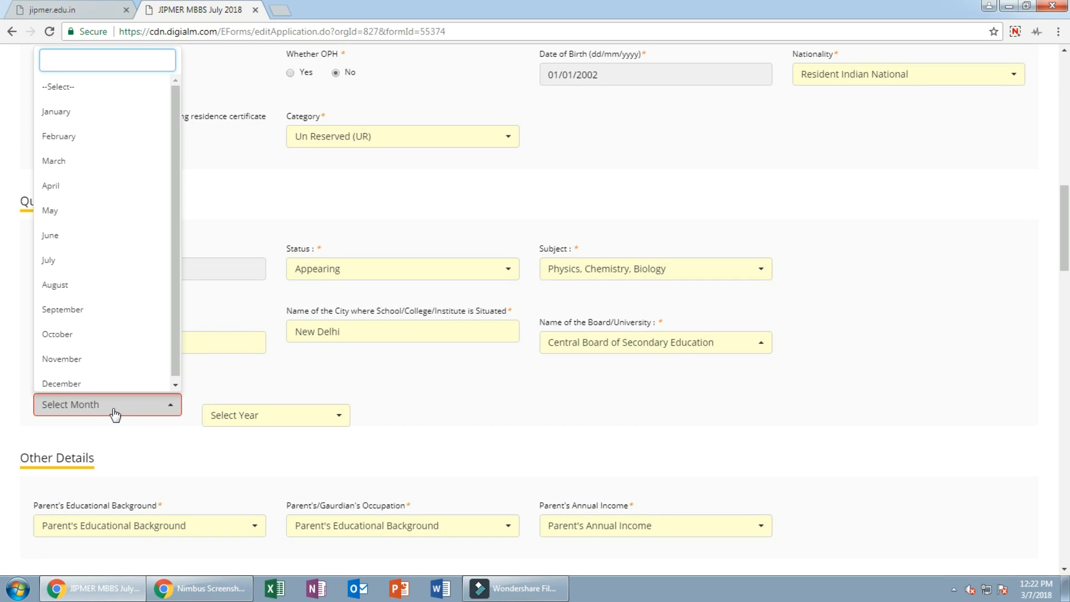
{"action": "left_click", "coordinate": [61, 194]}
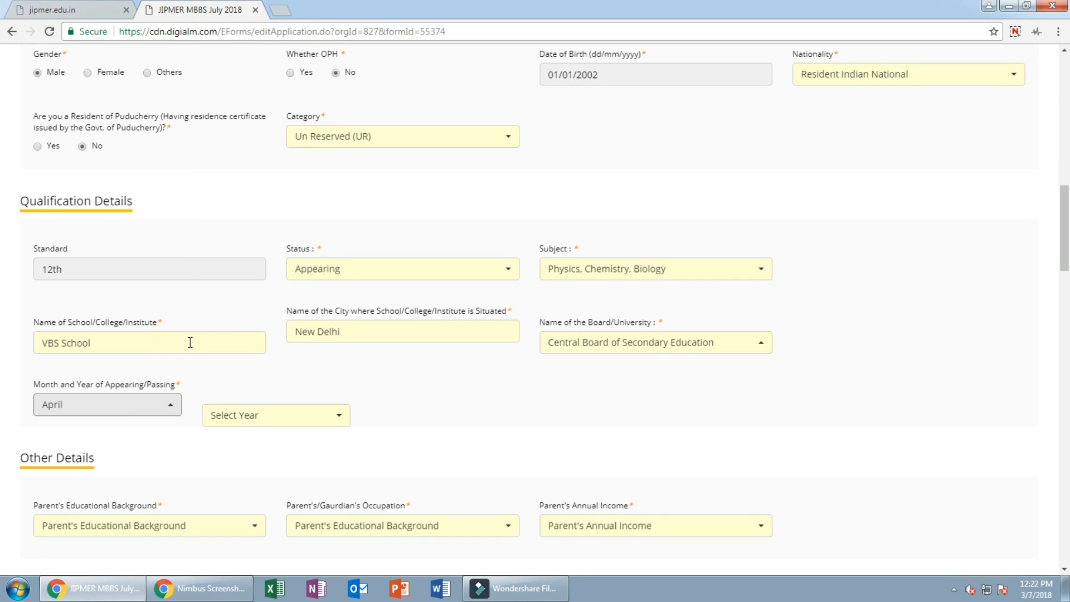
{"action": "left_click", "coordinate": [246, 415]}
{"action": "scroll", "coordinate": [256, 308], "scroll_direction": "down", "scroll_amount": 20}
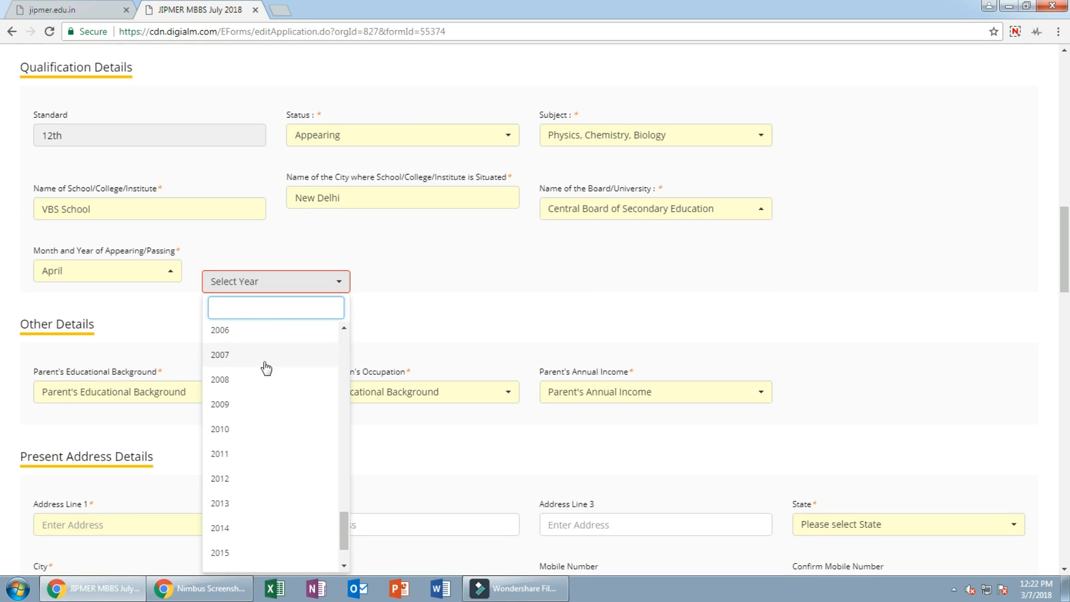
{"action": "scroll", "coordinate": [265, 379], "scroll_direction": "down", "scroll_amount": 2}
{"action": "scroll", "coordinate": [265, 392], "scroll_direction": "down", "scroll_amount": 3}
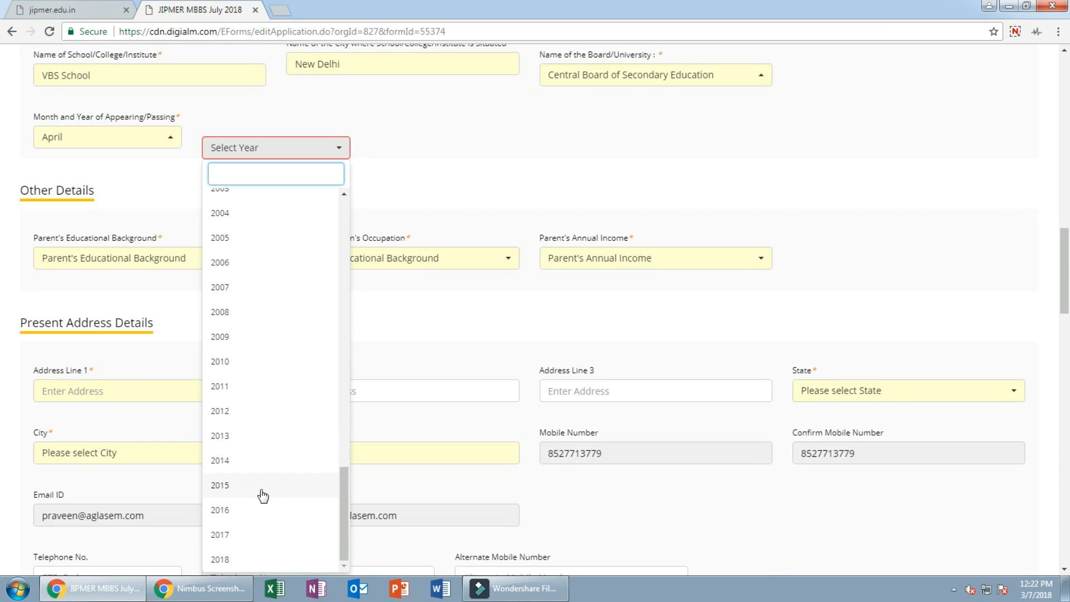
{"action": "left_click", "coordinate": [242, 559]}
{"action": "scroll", "coordinate": [186, 395], "scroll_direction": "up", "scroll_amount": 5}
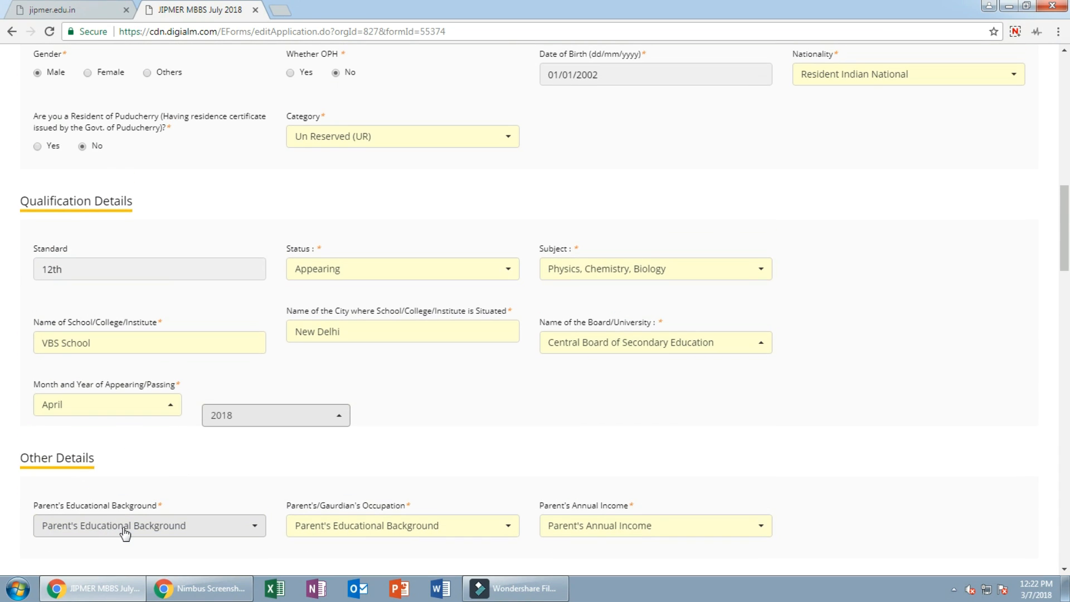
Step: Choose Father Graduate, Private Service, and 5 L and above annual income in Other Details
{"action": "left_click", "coordinate": [131, 528]}
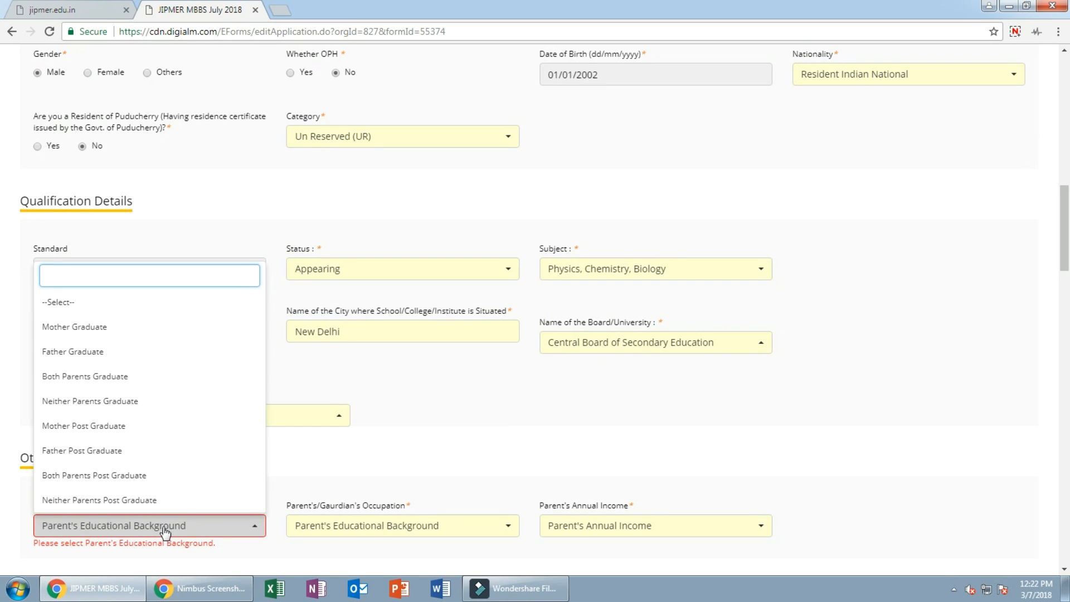
{"action": "left_click", "coordinate": [88, 353]}
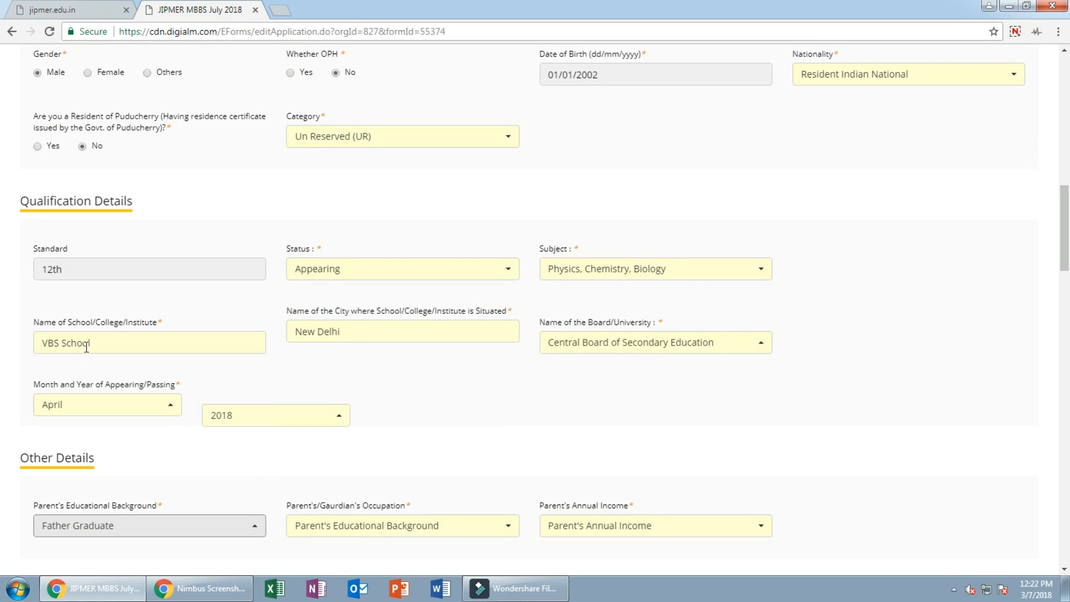
{"action": "scroll", "coordinate": [337, 483], "scroll_direction": "down", "scroll_amount": 1}
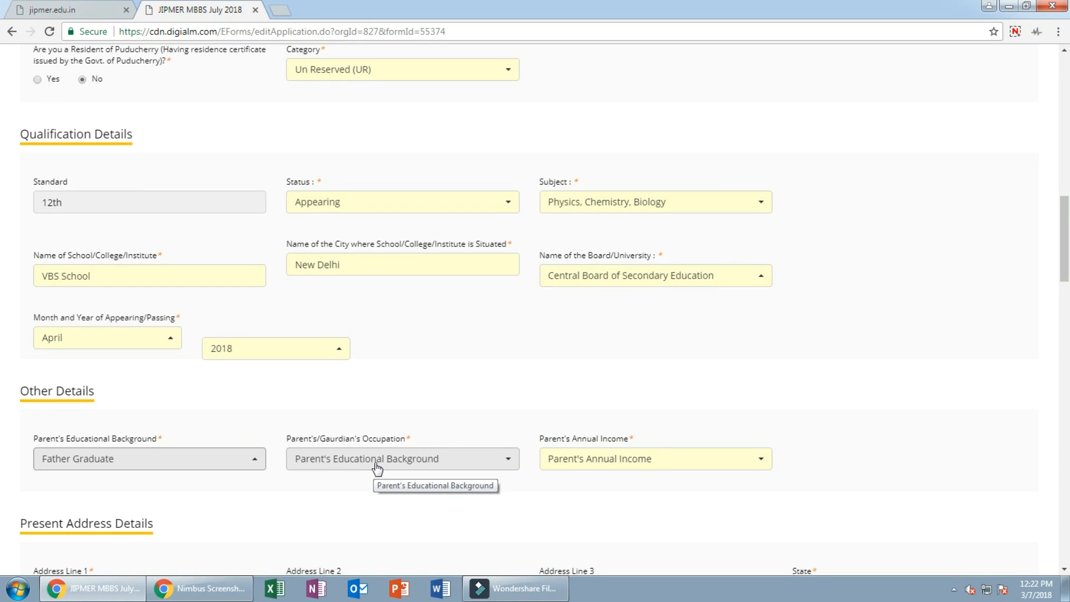
{"action": "left_click", "coordinate": [377, 469]}
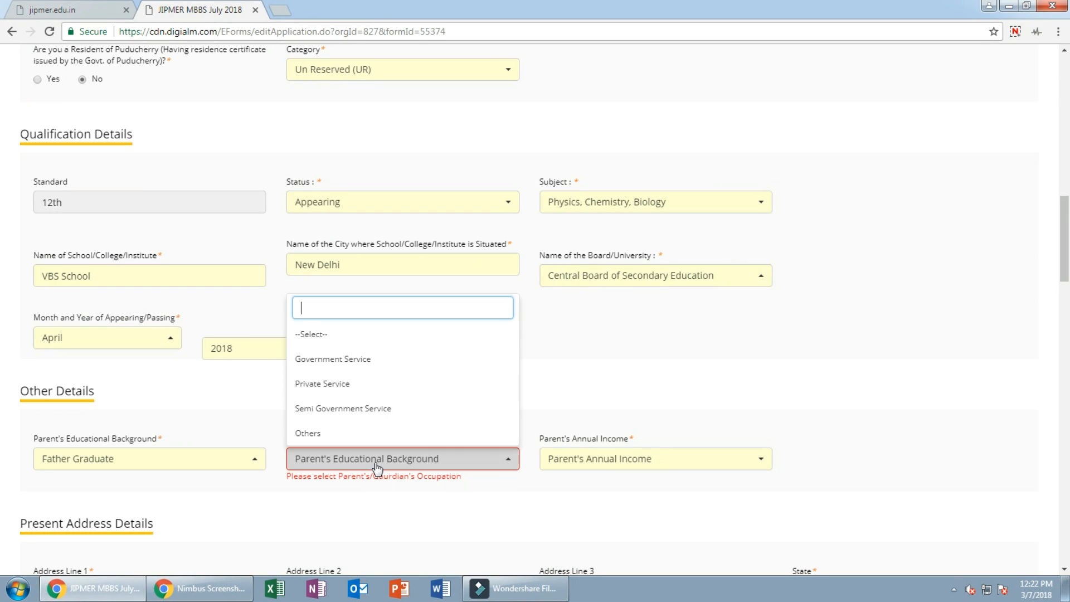
{"action": "left_click", "coordinate": [356, 384]}
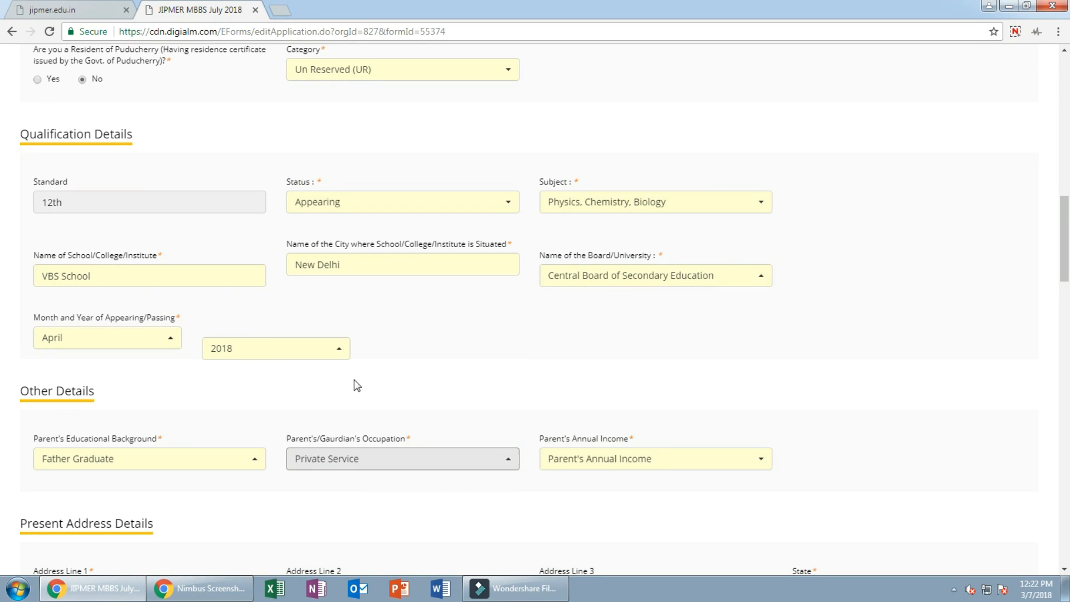
{"action": "left_click", "coordinate": [636, 463]}
{"action": "left_click", "coordinate": [599, 437]}
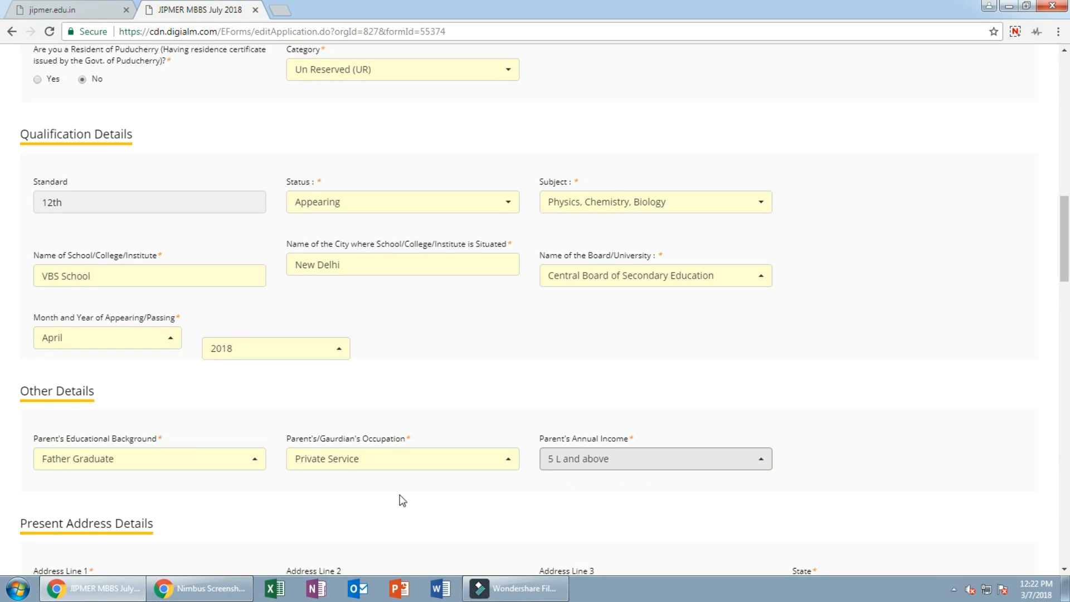
{"action": "scroll", "coordinate": [394, 498], "scroll_direction": "down", "scroll_amount": 1}
{"action": "scroll", "coordinate": [293, 488], "scroll_direction": "down", "scroll_amount": 2}
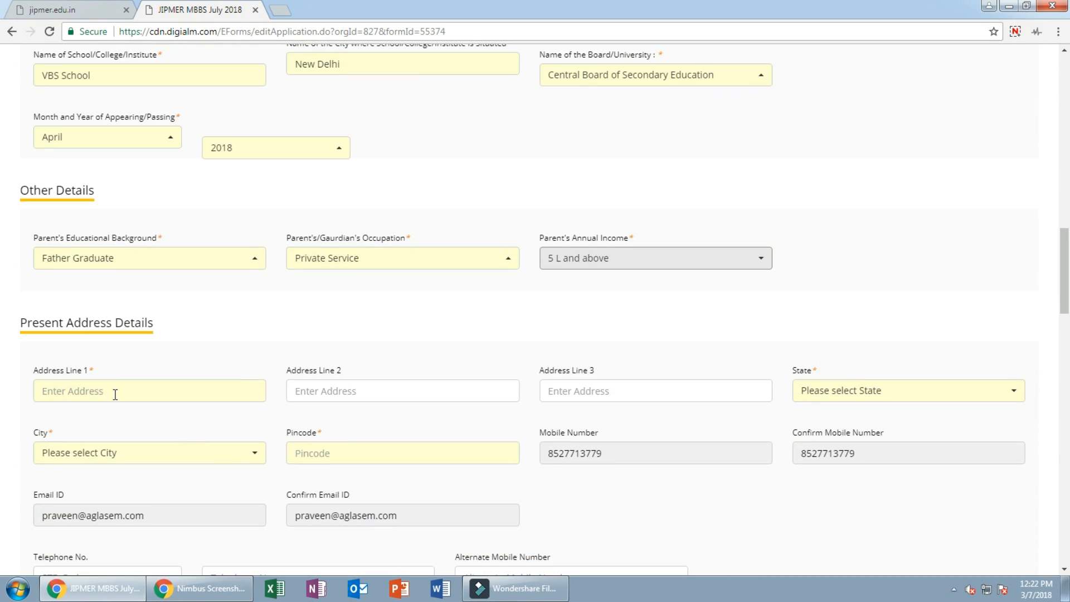
{"action": "left_click", "coordinate": [115, 394]}
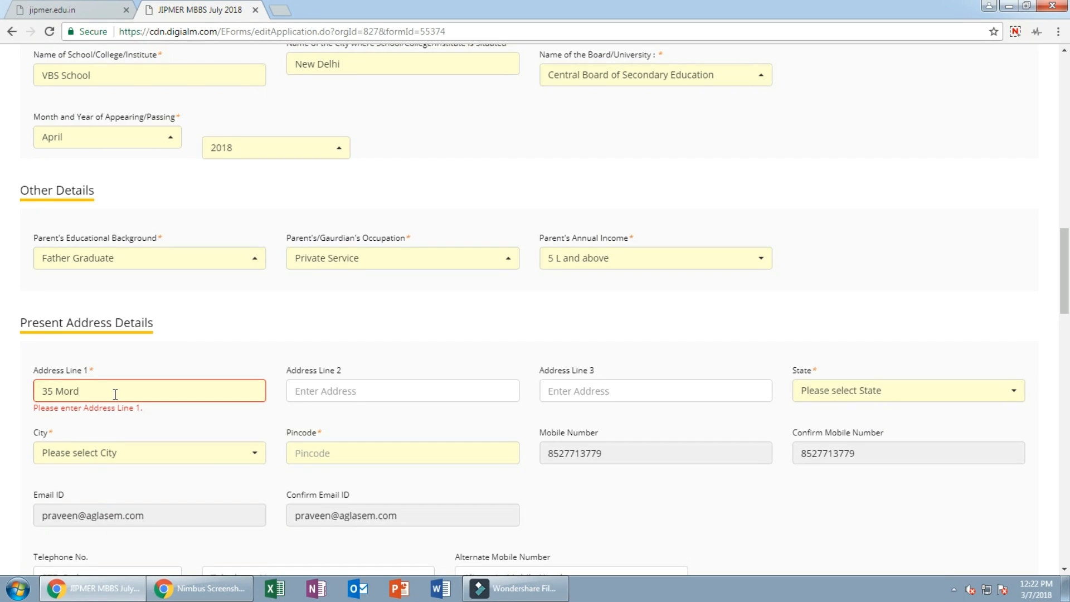
Step: Enter the present street address in Address Line 1, correcting the sector number
{"action": "left_click", "coordinate": [221, 394]}
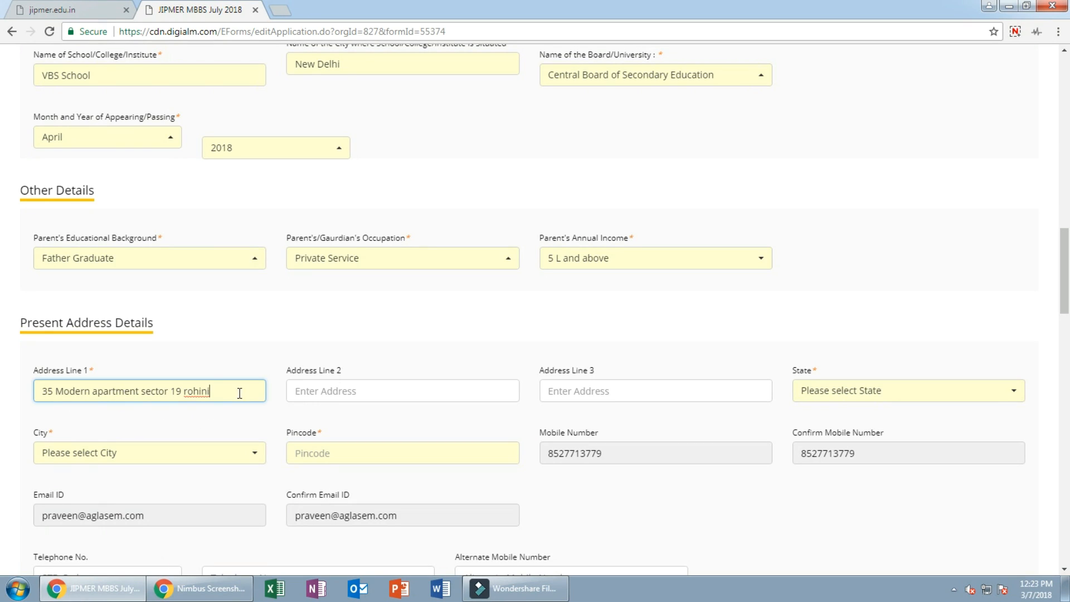
Step: Set the state to Delhi and the city to North West Delhi, and enter the area pincode
{"action": "left_click", "coordinate": [863, 393]}
{"action": "left_click", "coordinate": [833, 310]}
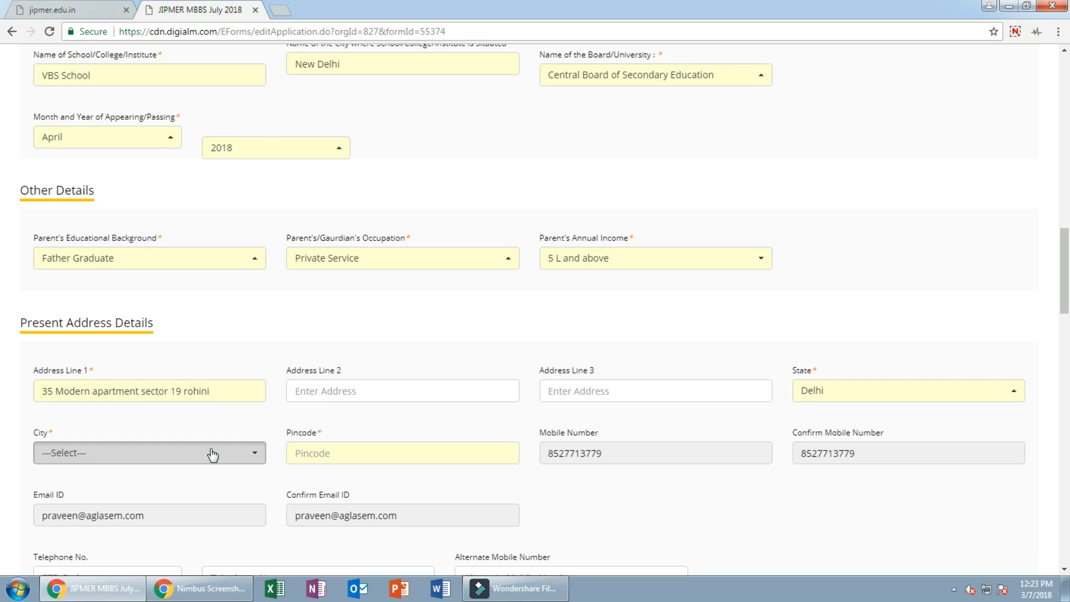
{"action": "left_click", "coordinate": [211, 453]}
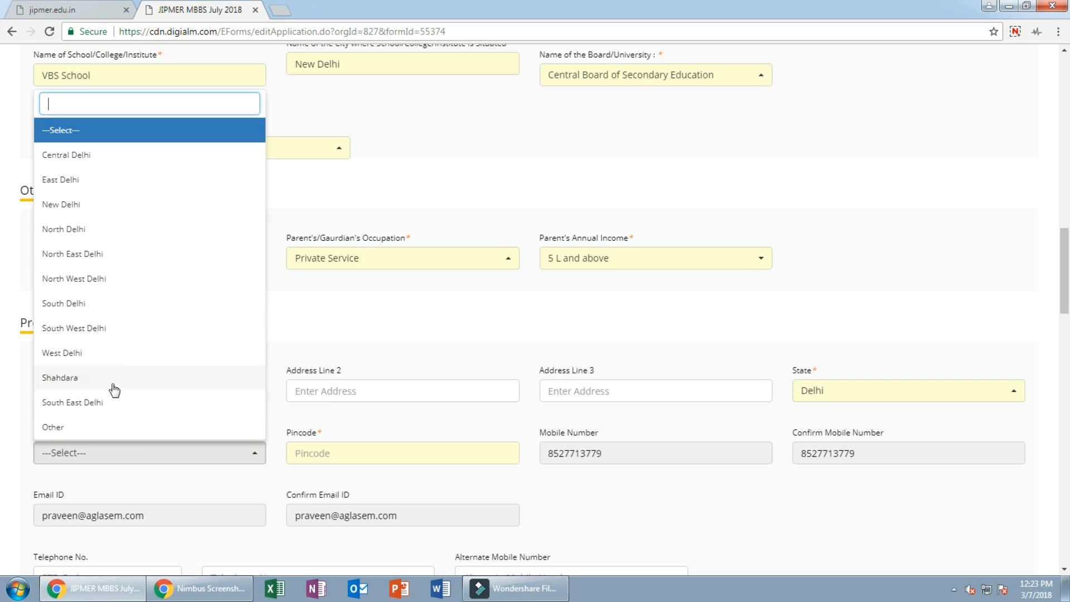
{"action": "left_click", "coordinate": [88, 278]}
{"action": "left_click", "coordinate": [434, 461]}
{"action": "type", "text": "1"}
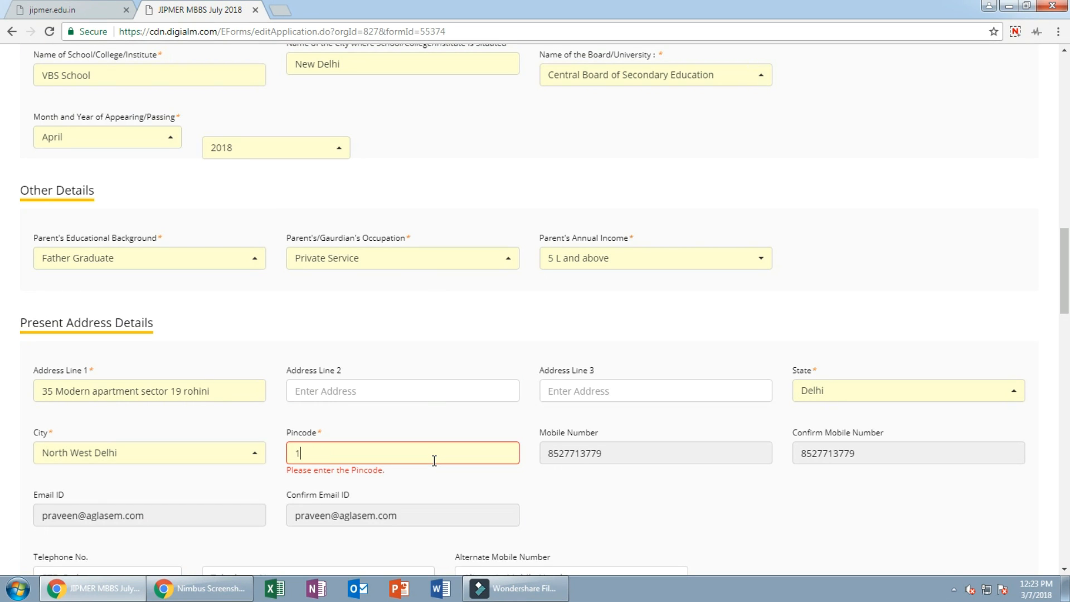
{"action": "type", "text": "10089"}
{"action": "scroll", "coordinate": [331, 518], "scroll_direction": "down", "scroll_amount": 3}
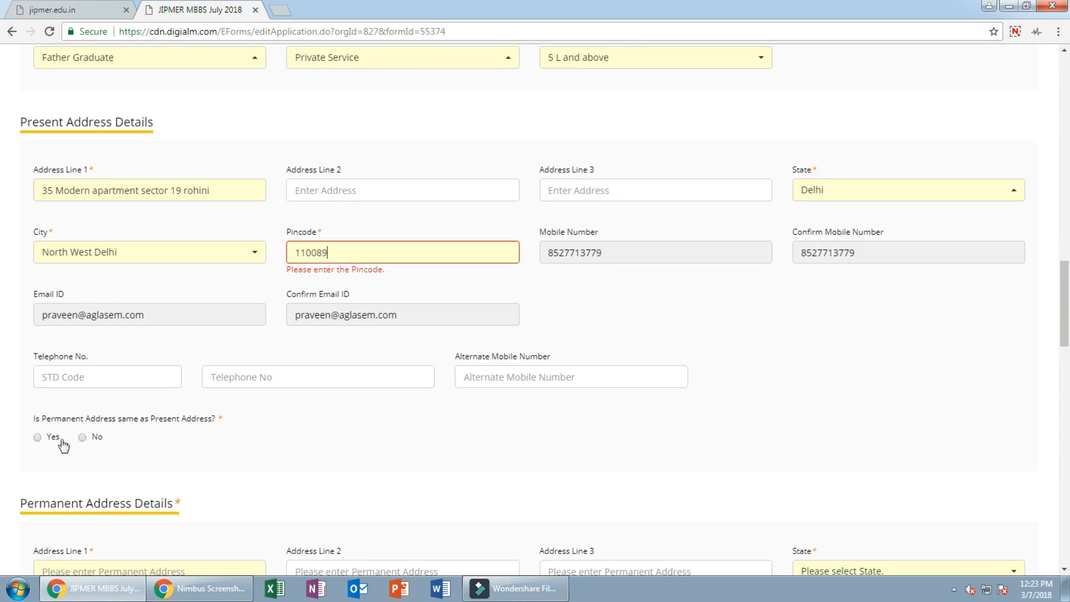
Step: Mark the permanent address as the same as the present address
{"action": "left_click", "coordinate": [35, 439]}
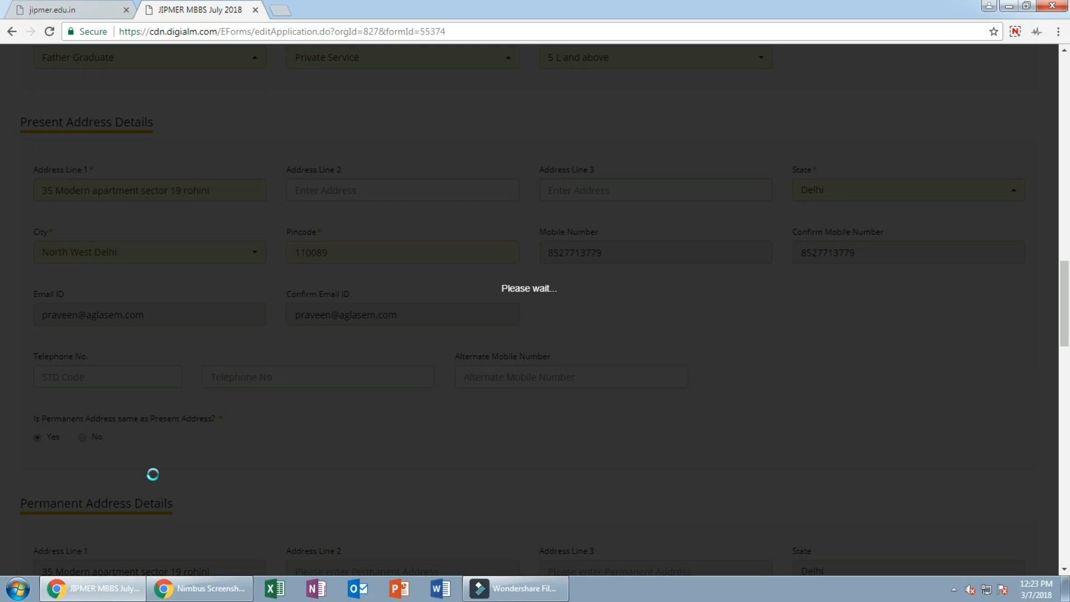
{"action": "scroll", "coordinate": [156, 474], "scroll_direction": "down", "scroll_amount": 6}
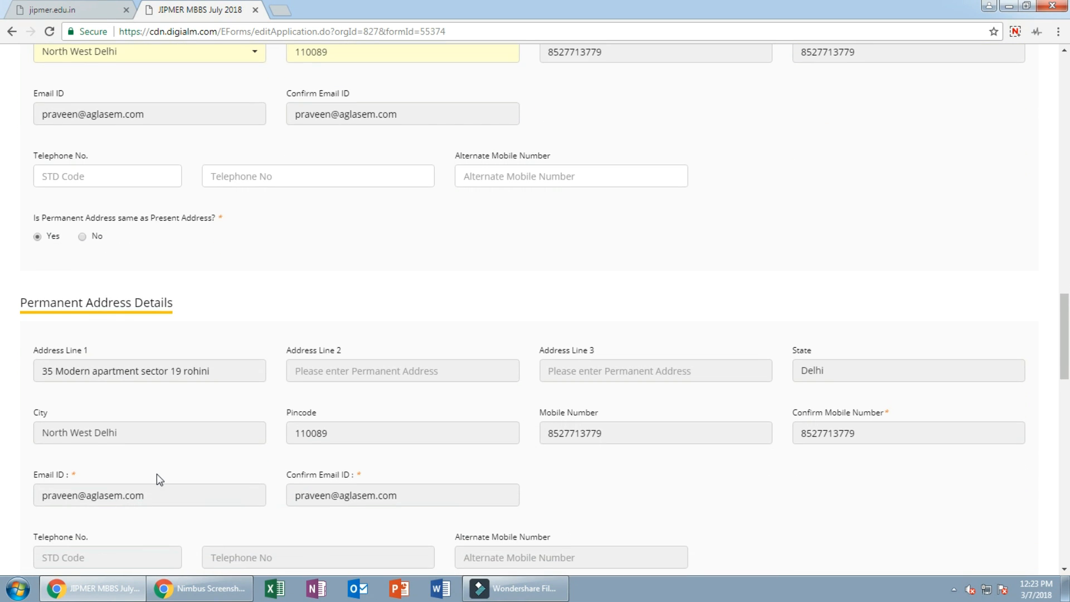
{"action": "scroll", "coordinate": [156, 474], "scroll_direction": "down", "scroll_amount": 2}
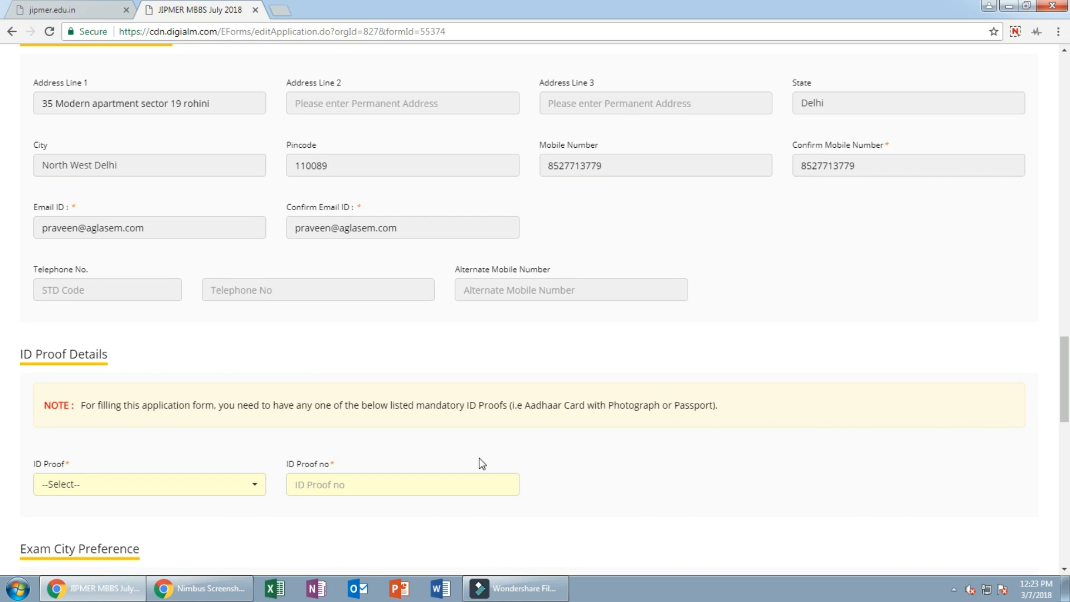
{"action": "scroll", "coordinate": [275, 439], "scroll_direction": "down", "scroll_amount": 1}
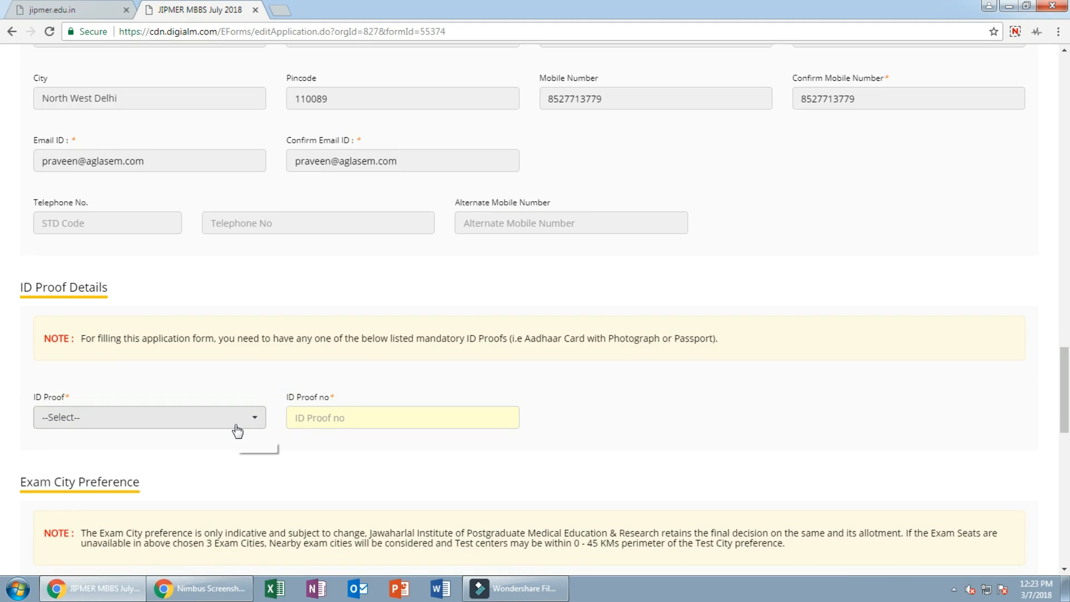
Step: Choose Aadhaar Card with Photograph as the ID proof and enter its ID number
{"action": "left_click", "coordinate": [239, 419]}
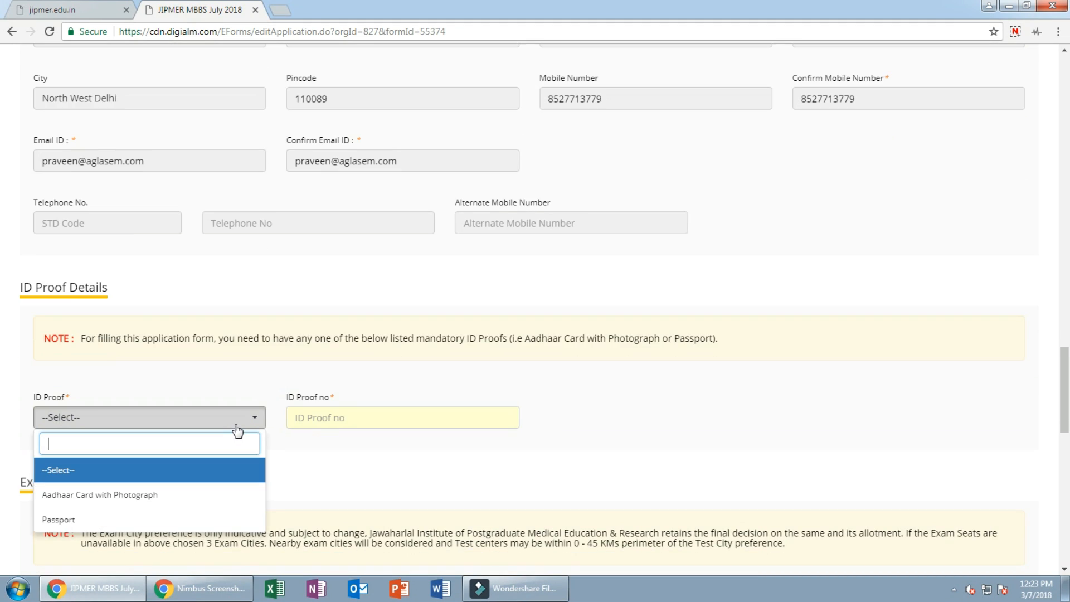
{"action": "left_click", "coordinate": [154, 499]}
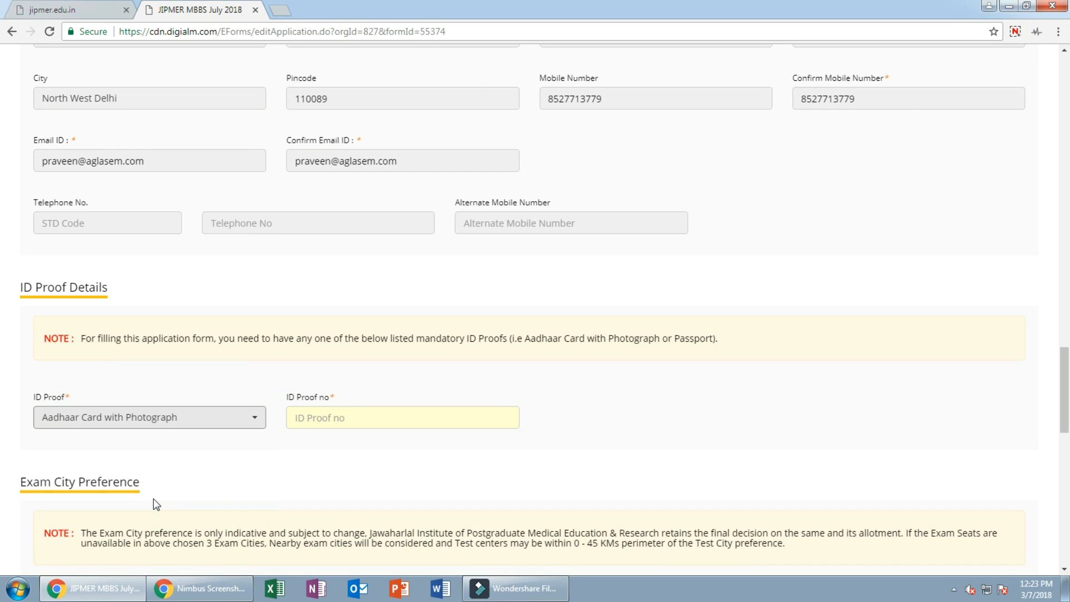
{"action": "left_click", "coordinate": [349, 418]}
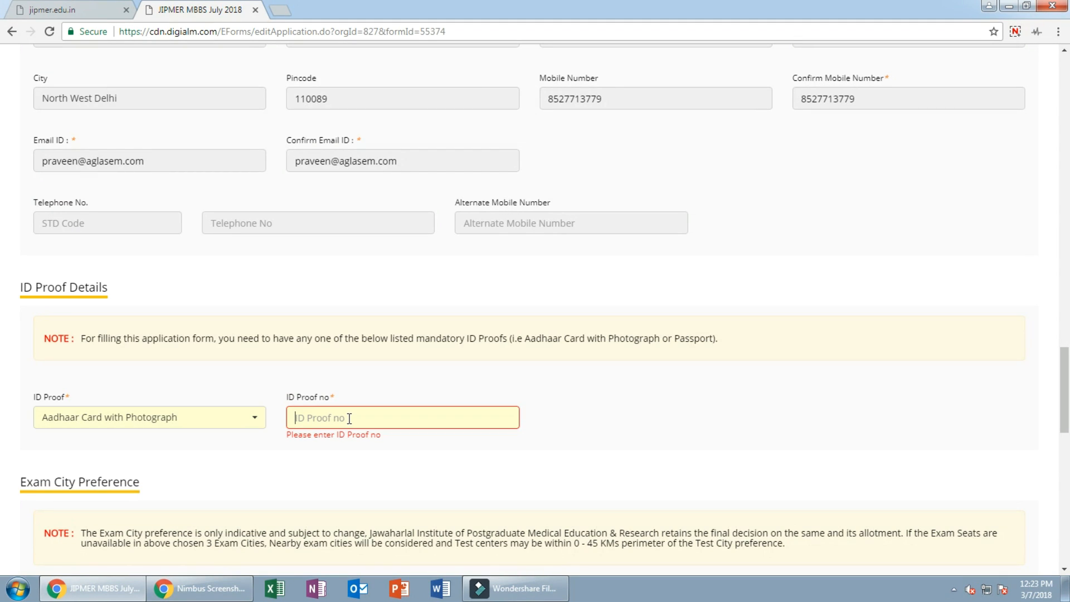
{"action": "type", "text": "3333333333333"}
{"action": "scroll", "coordinate": [240, 432], "scroll_direction": "down", "scroll_amount": 2}
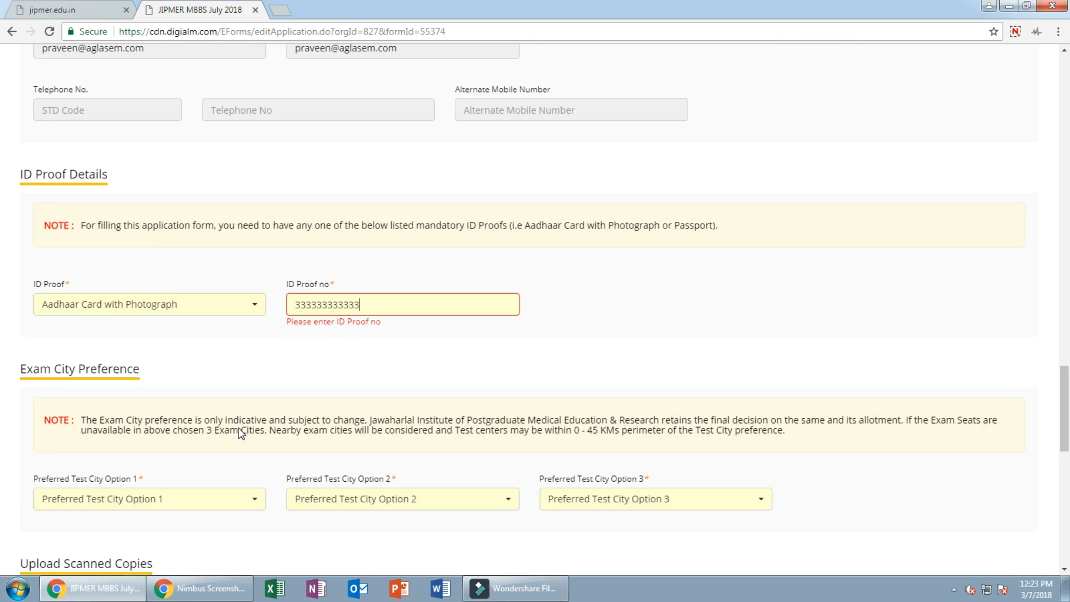
Step: Pick Agartala, Agra and Anand as the first, second and third preferred test cities
{"action": "left_click", "coordinate": [200, 478]}
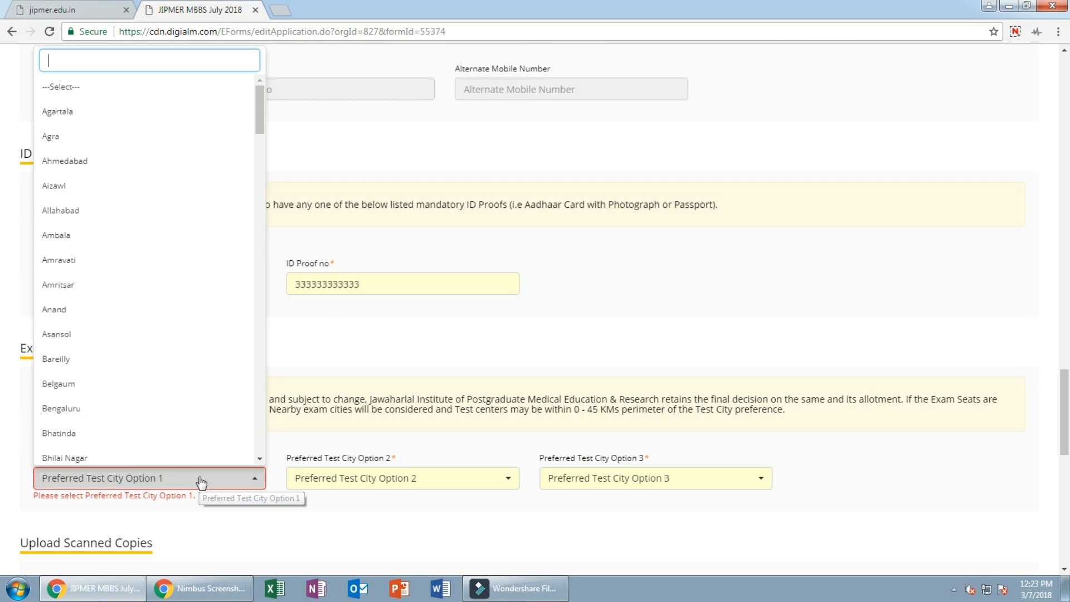
{"action": "left_click", "coordinate": [59, 112]}
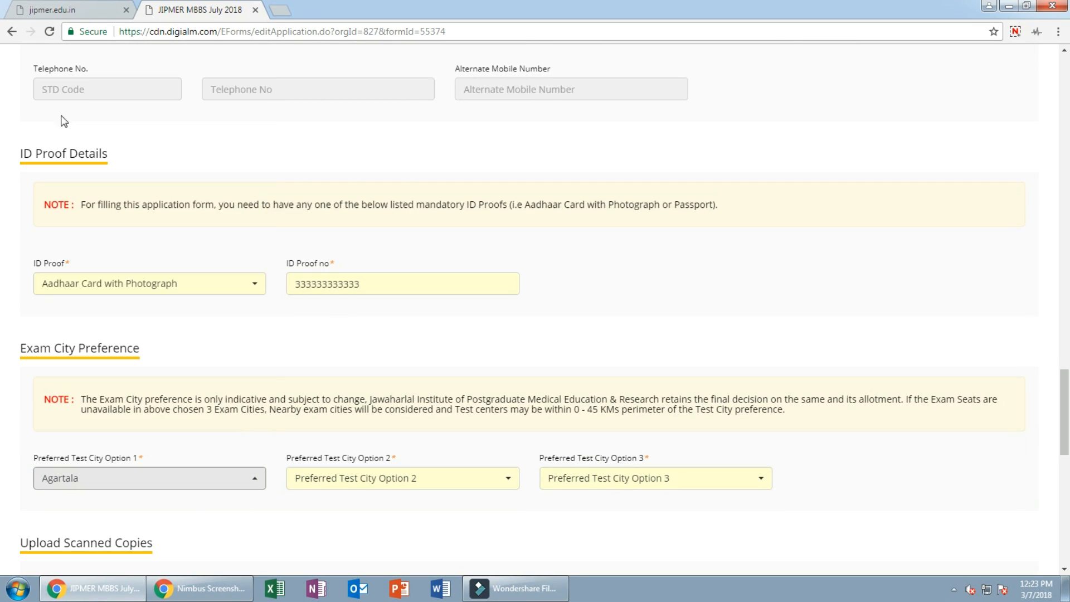
{"action": "left_click", "coordinate": [369, 481]}
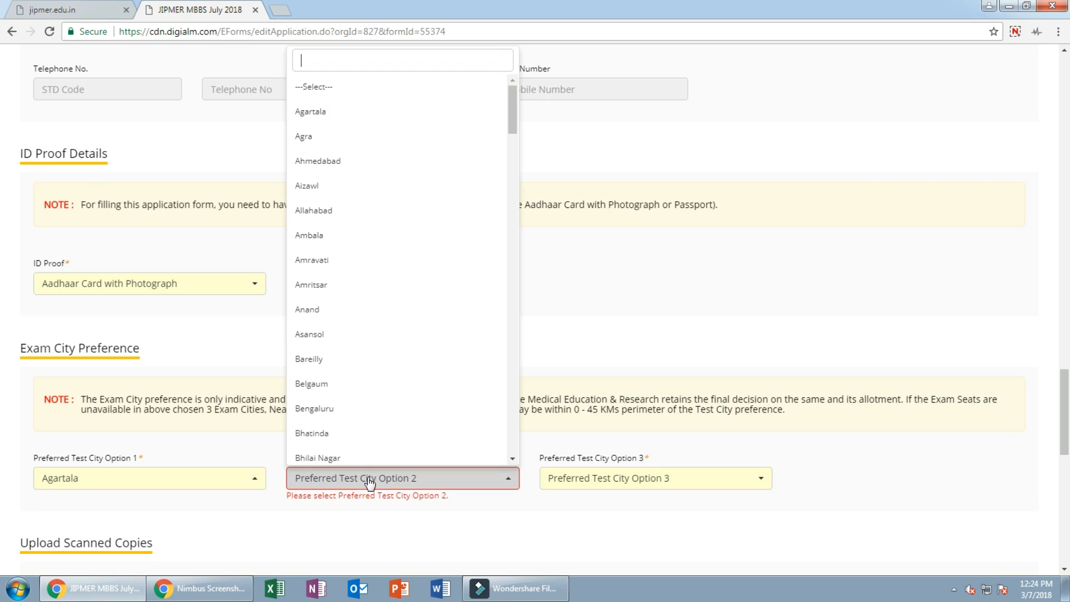
{"action": "left_click", "coordinate": [308, 137]}
{"action": "left_click", "coordinate": [580, 483]}
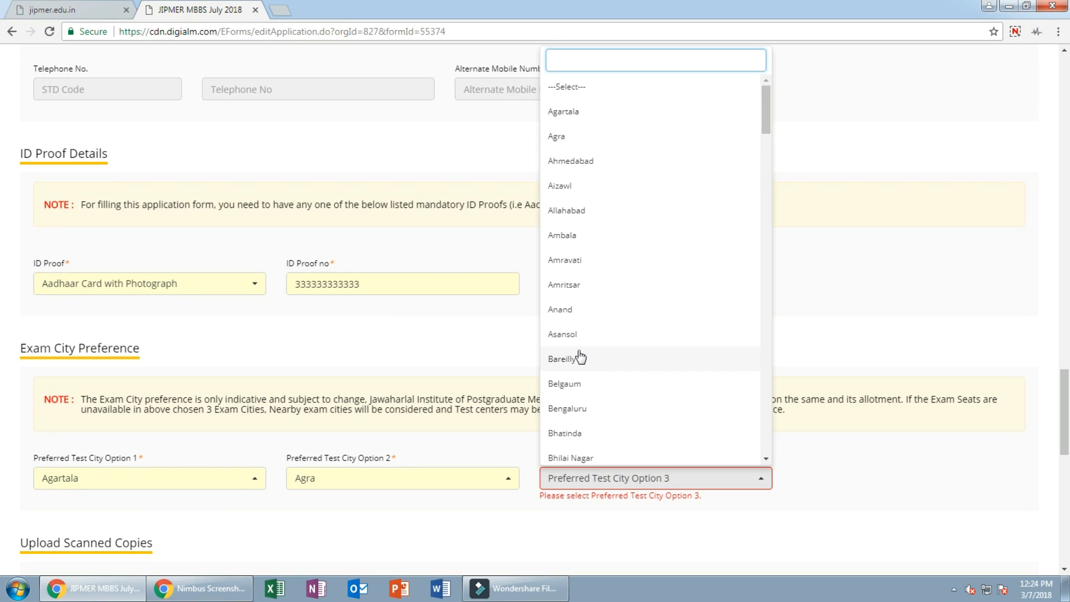
{"action": "left_click", "coordinate": [571, 311]}
{"action": "scroll", "coordinate": [277, 413], "scroll_direction": "down", "scroll_amount": 3}
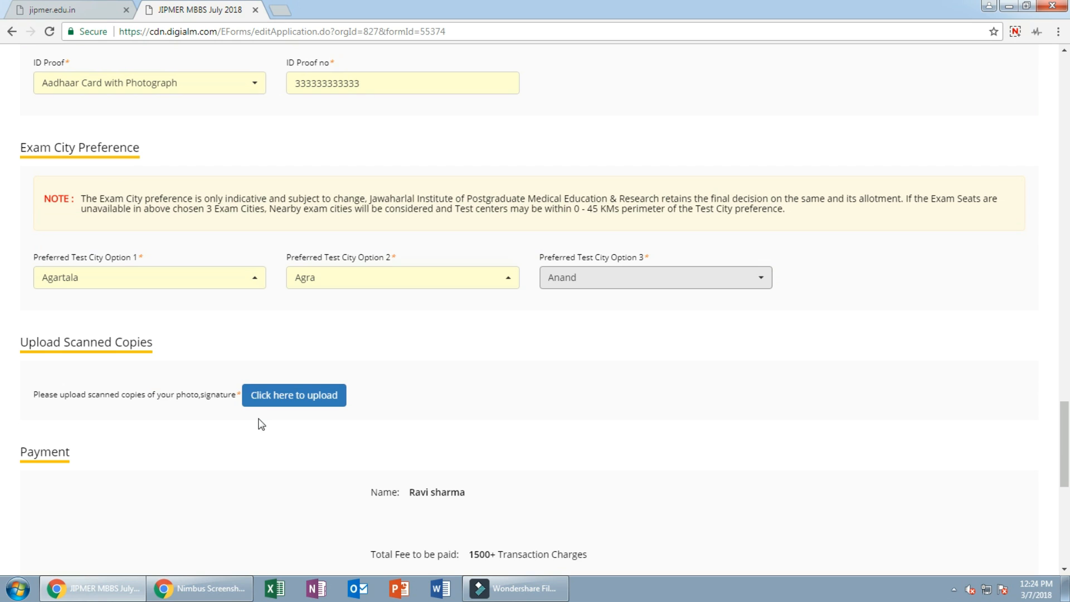
Step: Upload SSC pic.jpg from the Desktop as the applicant's photograph
{"action": "left_click", "coordinate": [277, 397]}
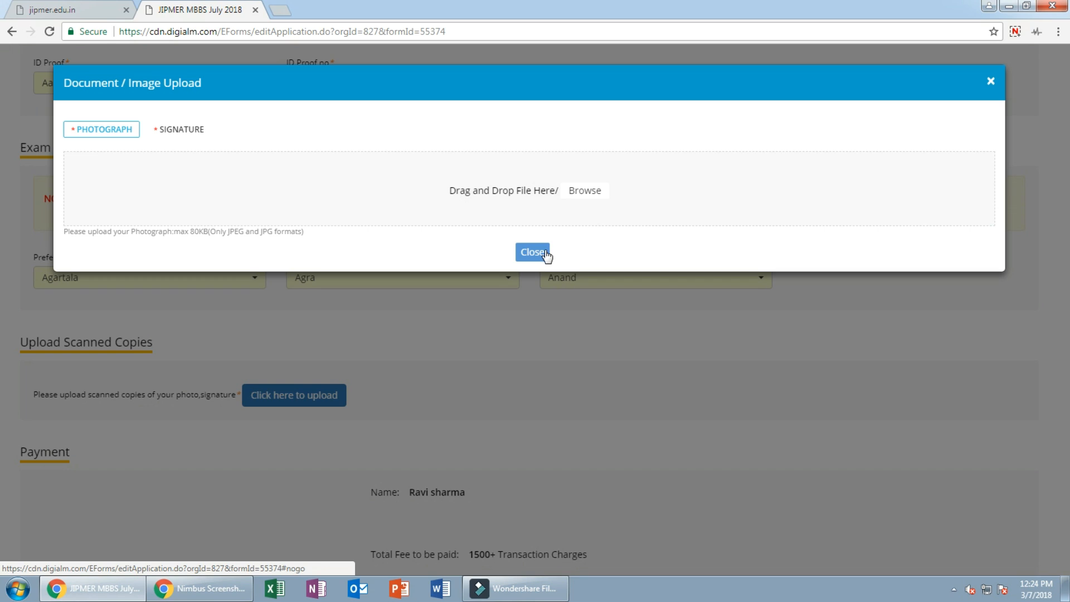
{"action": "left_click", "coordinate": [575, 195]}
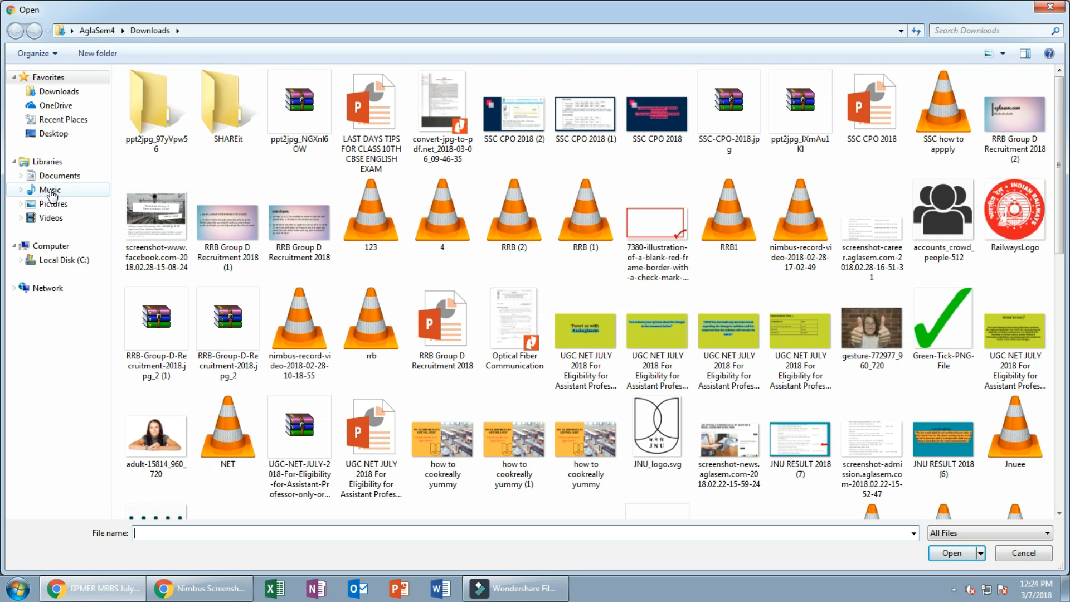
{"action": "left_click", "coordinate": [60, 138]}
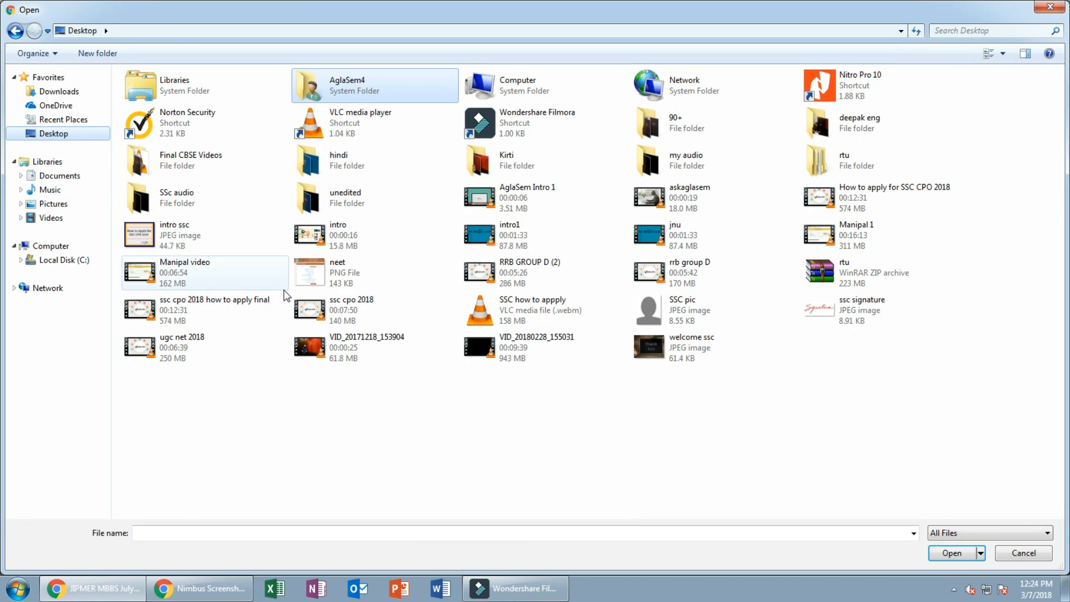
{"action": "left_click", "coordinate": [661, 307]}
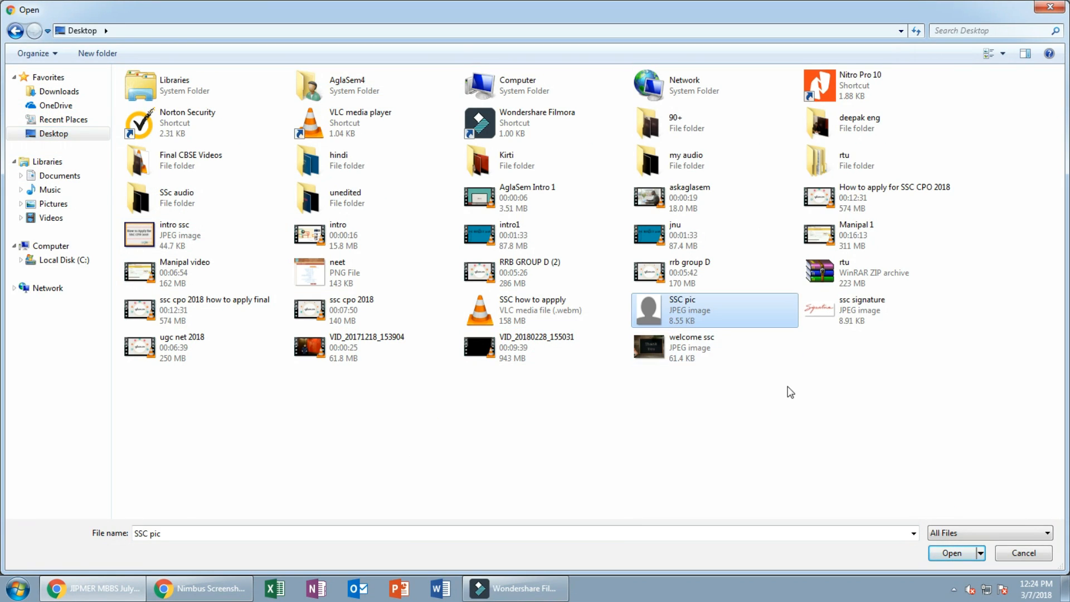
{"action": "left_click", "coordinate": [962, 551]}
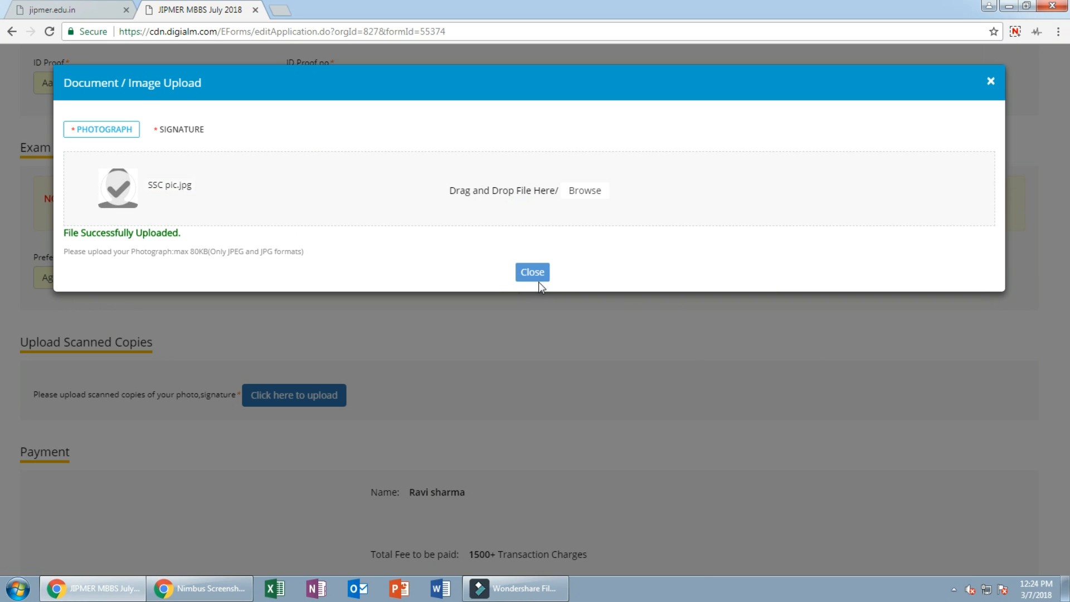
Step: Upload ssc signature.jpg from the Desktop as the signature, then recheck the photograph tab
{"action": "left_click", "coordinate": [176, 131]}
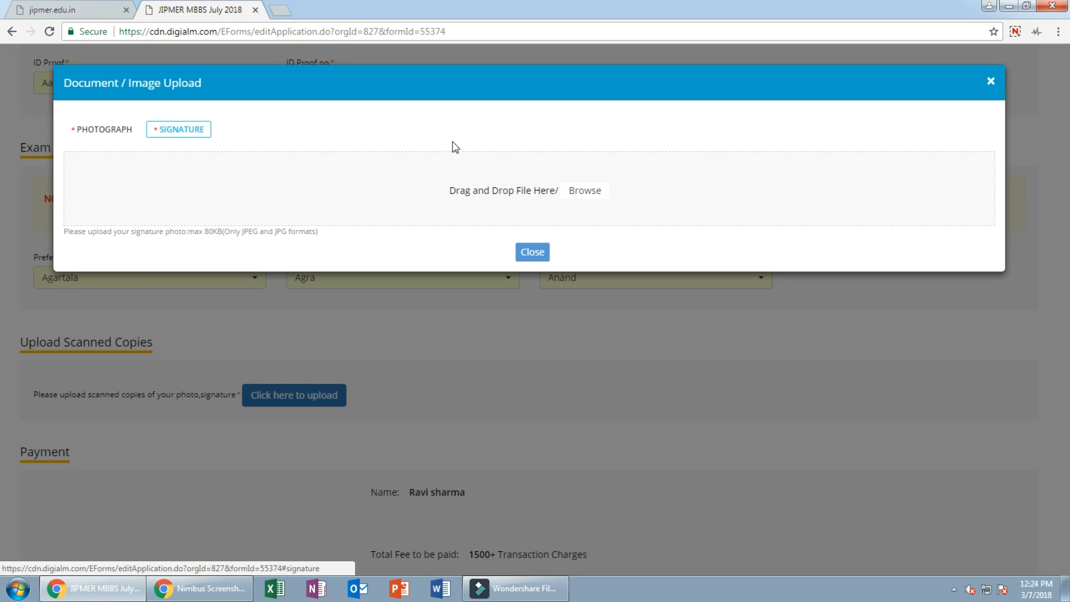
{"action": "left_click", "coordinate": [583, 194]}
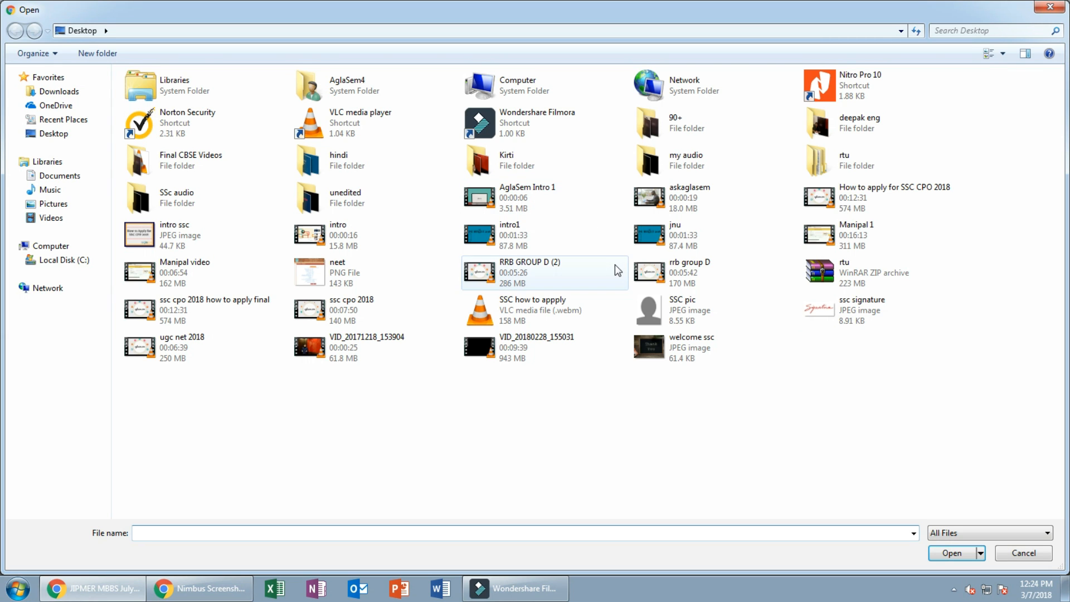
{"action": "left_click", "coordinate": [836, 313]}
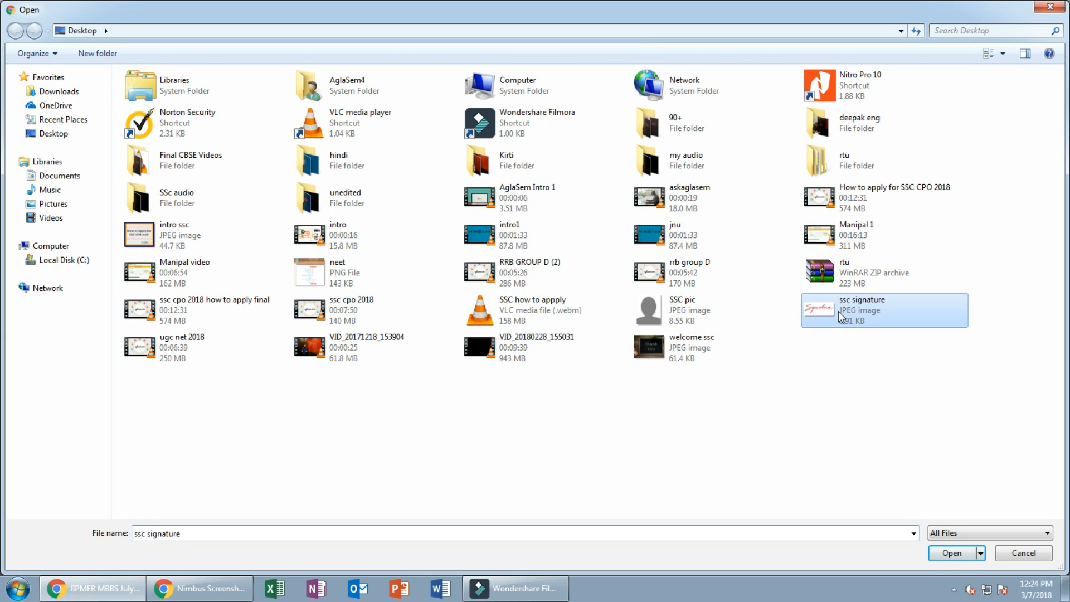
{"action": "left_click", "coordinate": [952, 551]}
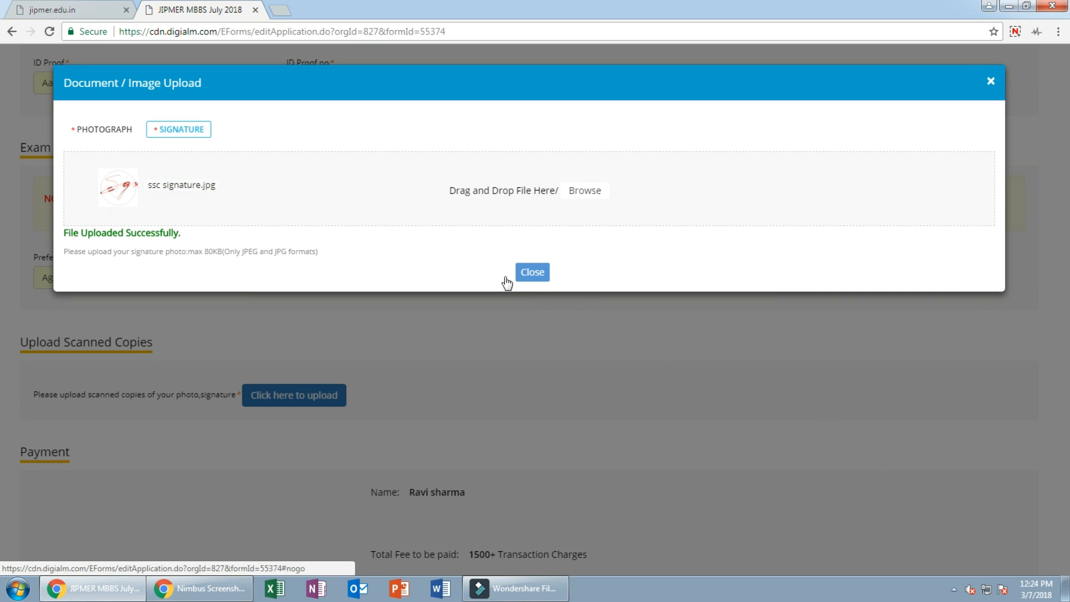
{"action": "left_click", "coordinate": [106, 132]}
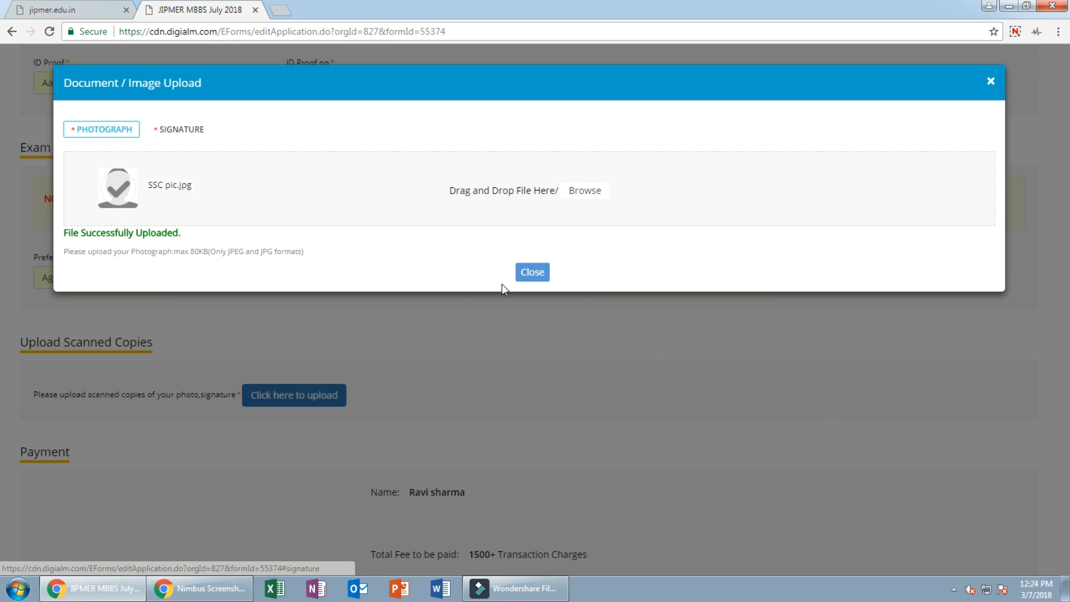
Step: Close the upload window, fill in the captcha text and tick I Agree on the declaration
{"action": "left_click", "coordinate": [549, 273]}
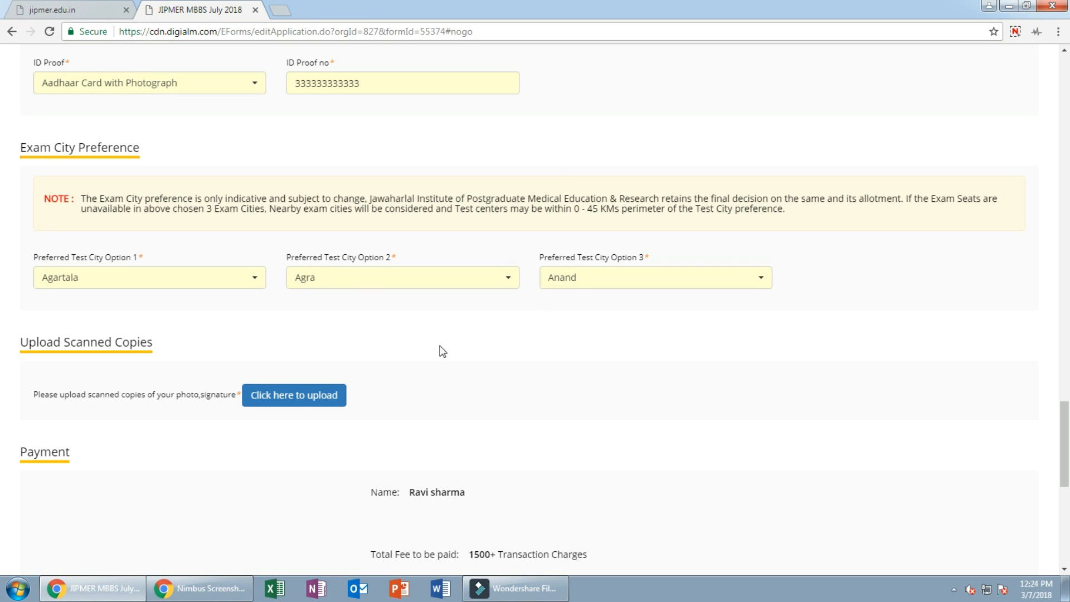
{"action": "scroll", "coordinate": [366, 370], "scroll_direction": "down", "scroll_amount": 2}
{"action": "scroll", "coordinate": [304, 334], "scroll_direction": "down", "scroll_amount": 1}
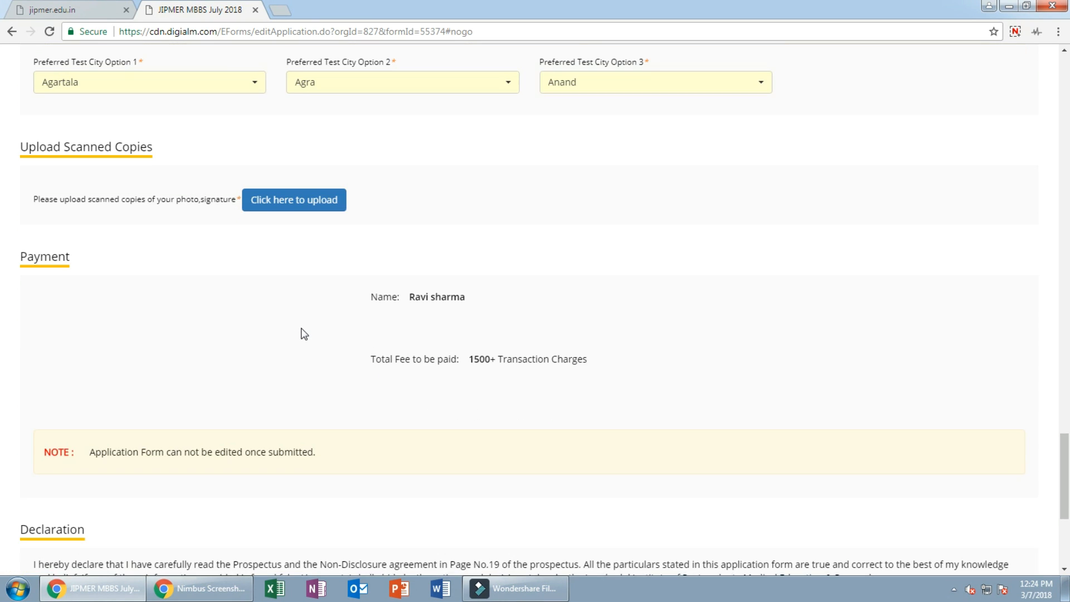
{"action": "scroll", "coordinate": [301, 332], "scroll_direction": "down", "scroll_amount": 1}
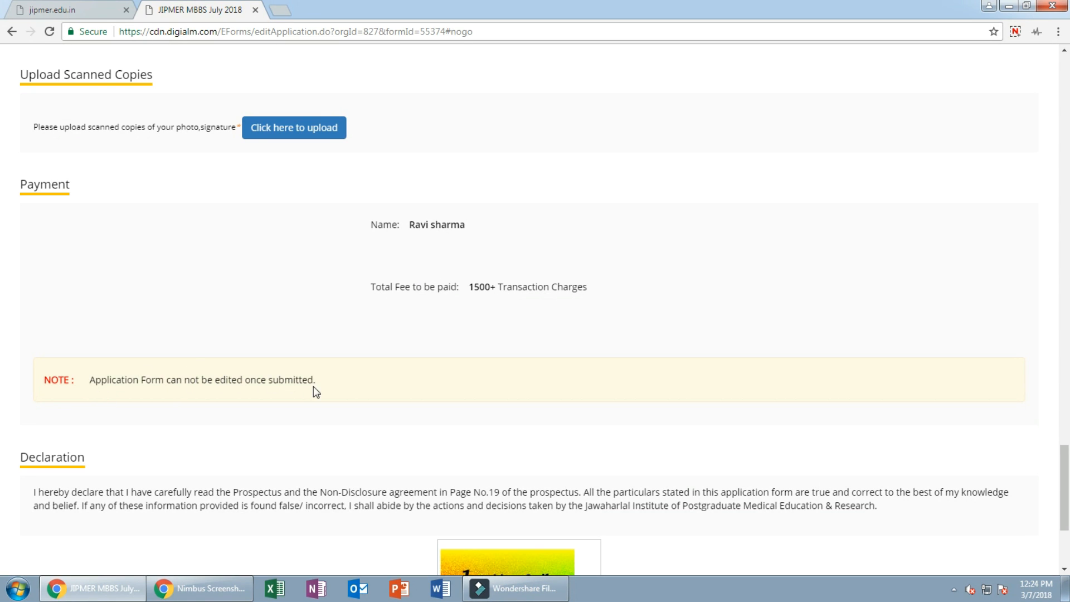
{"action": "scroll", "coordinate": [176, 398], "scroll_direction": "down", "scroll_amount": 2}
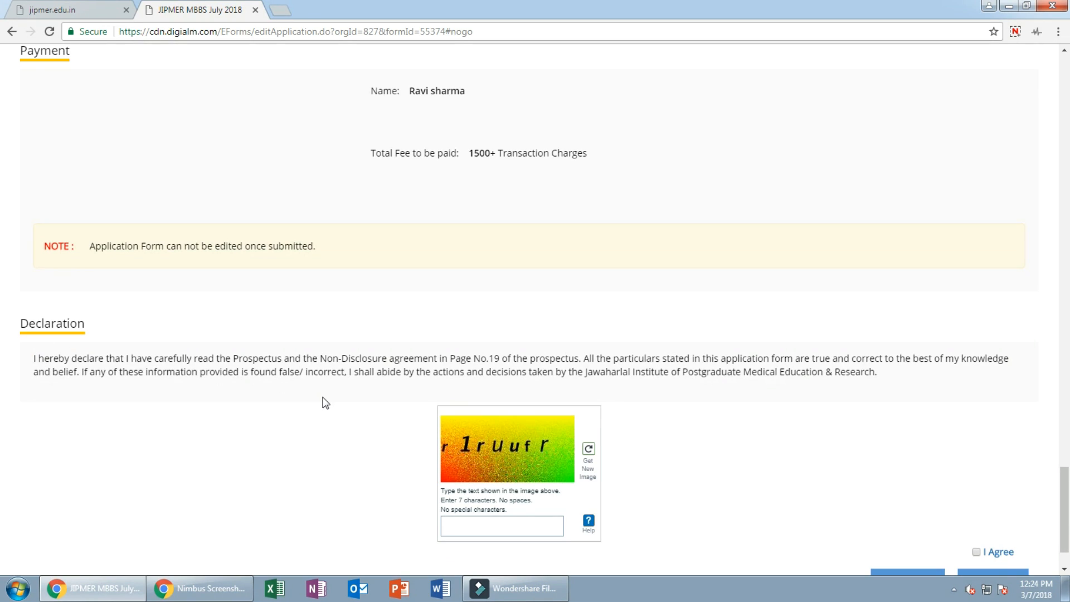
{"action": "scroll", "coordinate": [326, 403], "scroll_direction": "down", "scroll_amount": 1}
{"action": "left_click", "coordinate": [484, 452]}
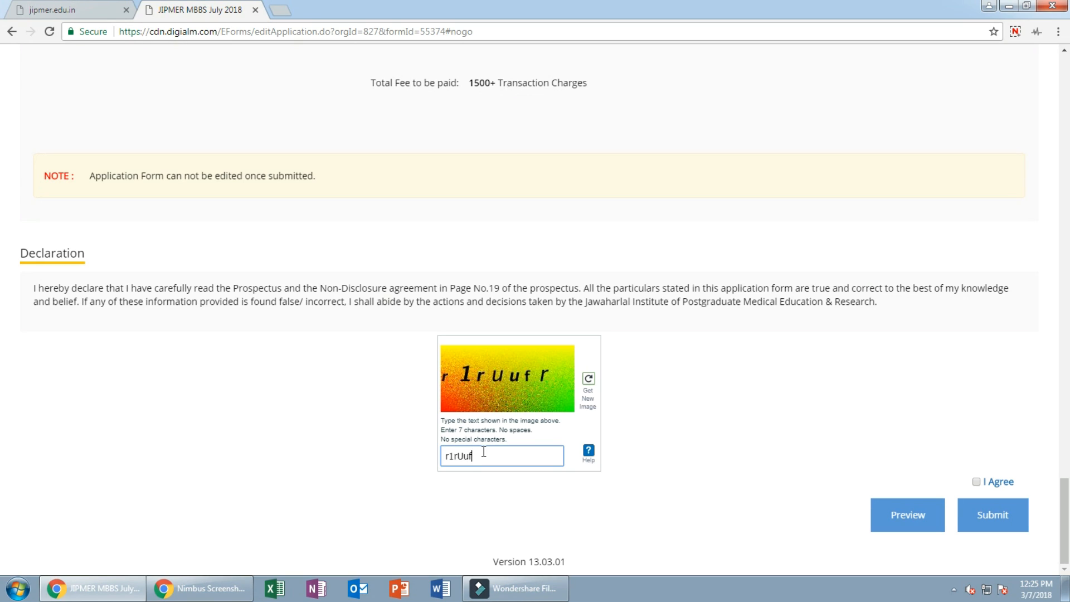
{"action": "left_click", "coordinate": [976, 482]}
{"action": "left_click", "coordinate": [933, 516]}
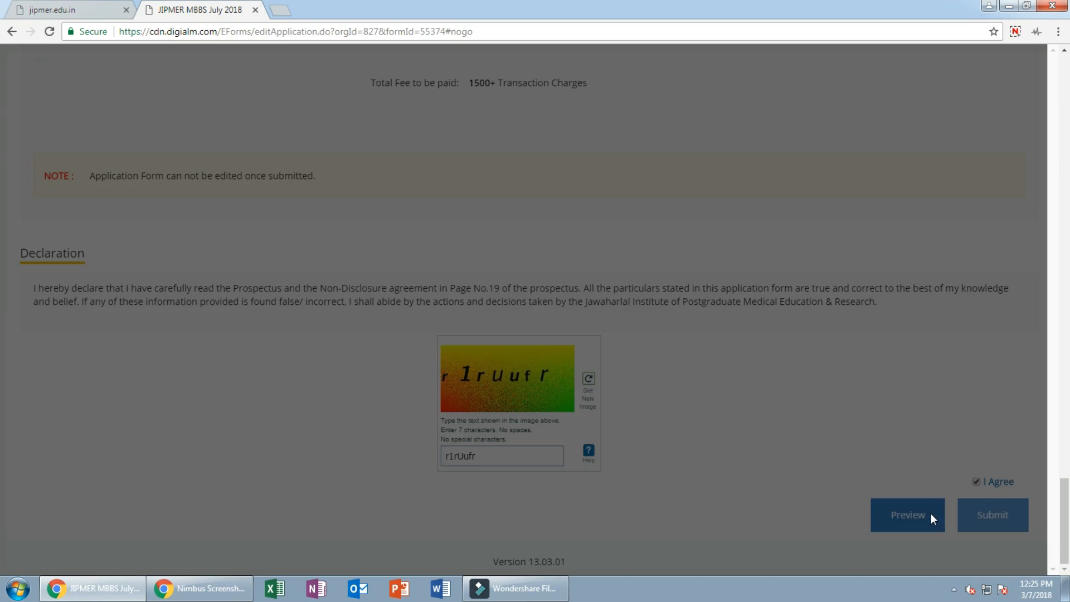
{"action": "scroll", "coordinate": [472, 397], "scroll_direction": "down", "scroll_amount": 8}
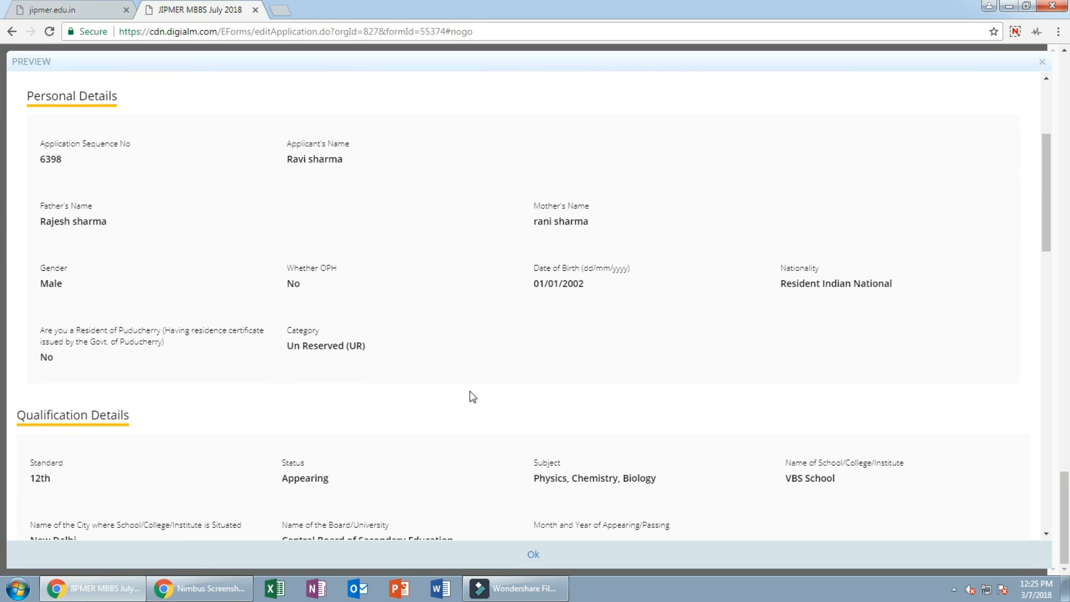
{"action": "scroll", "coordinate": [473, 397], "scroll_direction": "down", "scroll_amount": 8}
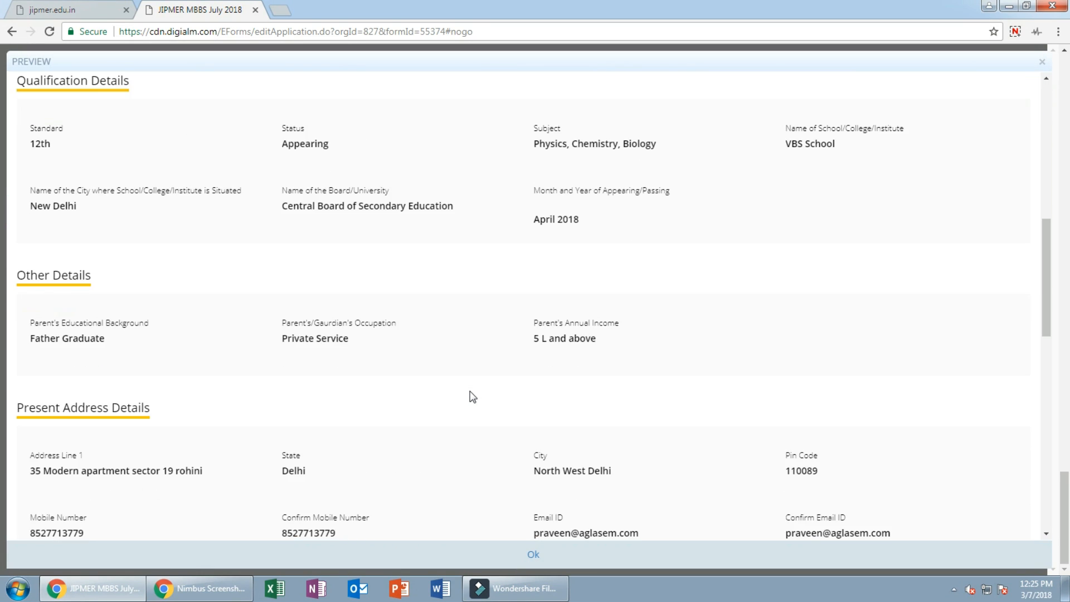
{"action": "scroll", "coordinate": [473, 396], "scroll_direction": "down", "scroll_amount": 8}
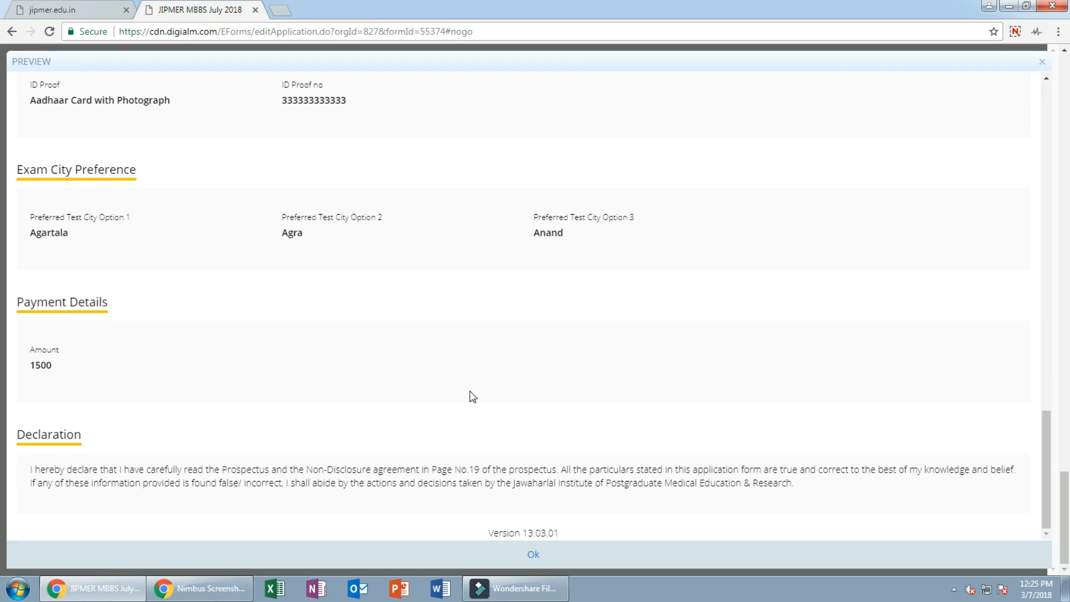
{"action": "left_click", "coordinate": [536, 556]}
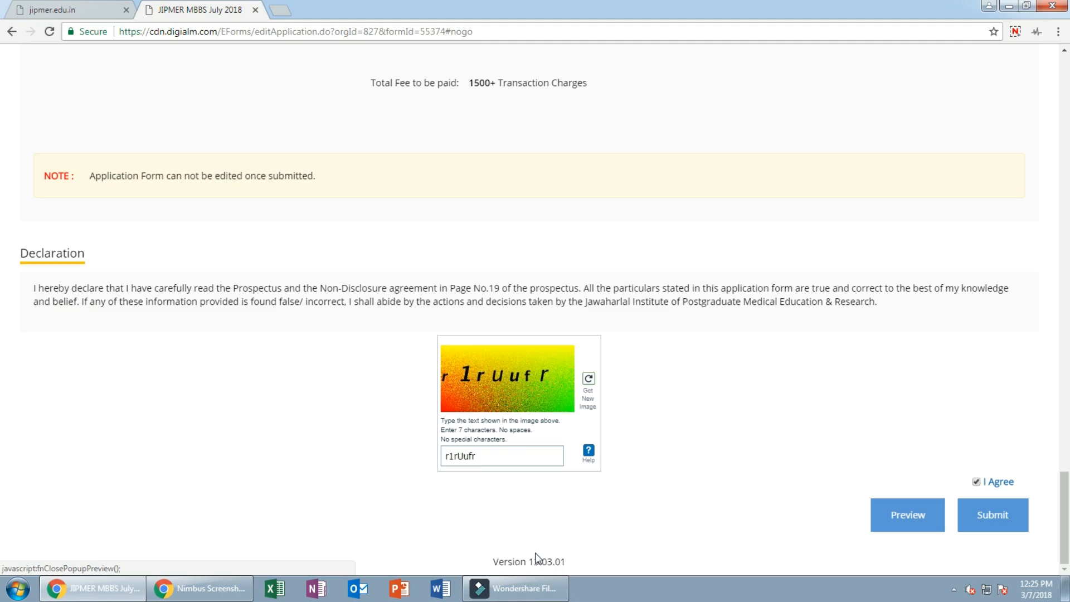
Step: Submit the application and confirm the details summary to proceed to the INR 1500.00 payment
{"action": "left_click", "coordinate": [1003, 518]}
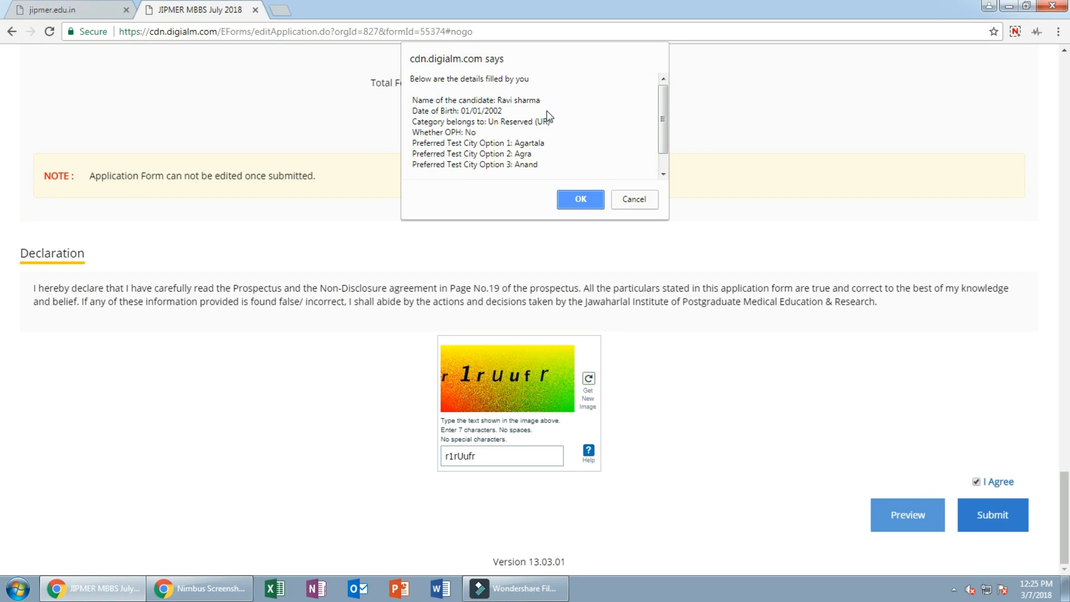
{"action": "scroll", "coordinate": [548, 116], "scroll_direction": "down", "scroll_amount": 1}
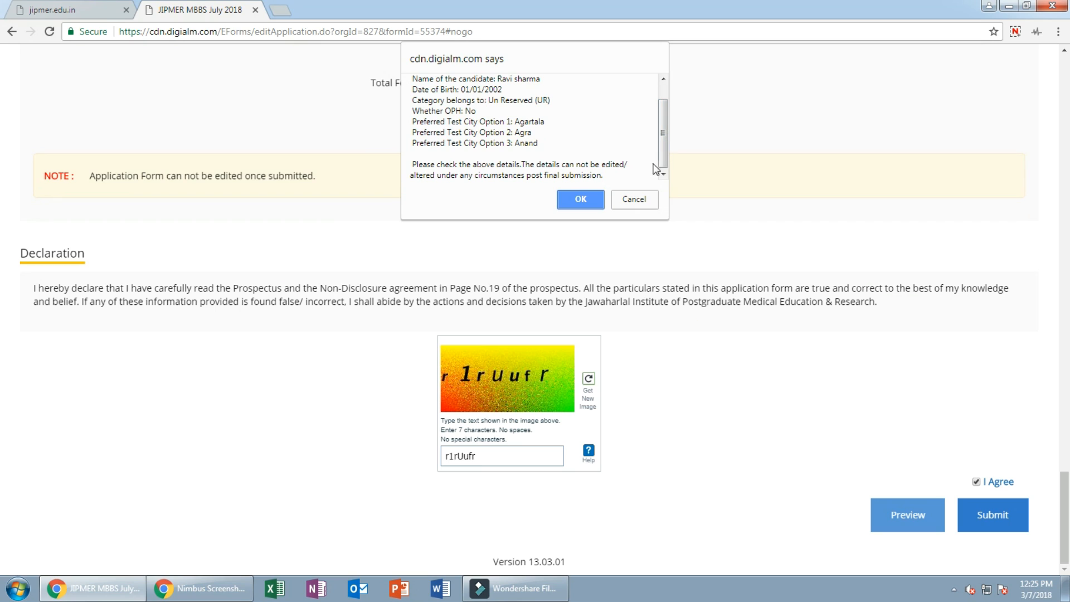
{"action": "left_click", "coordinate": [584, 196]}
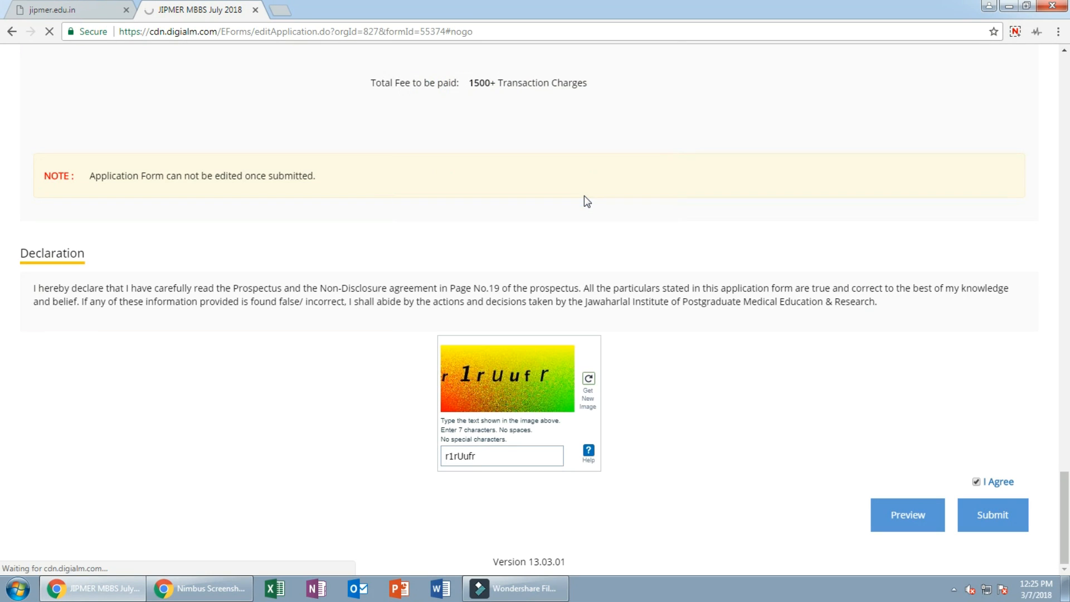